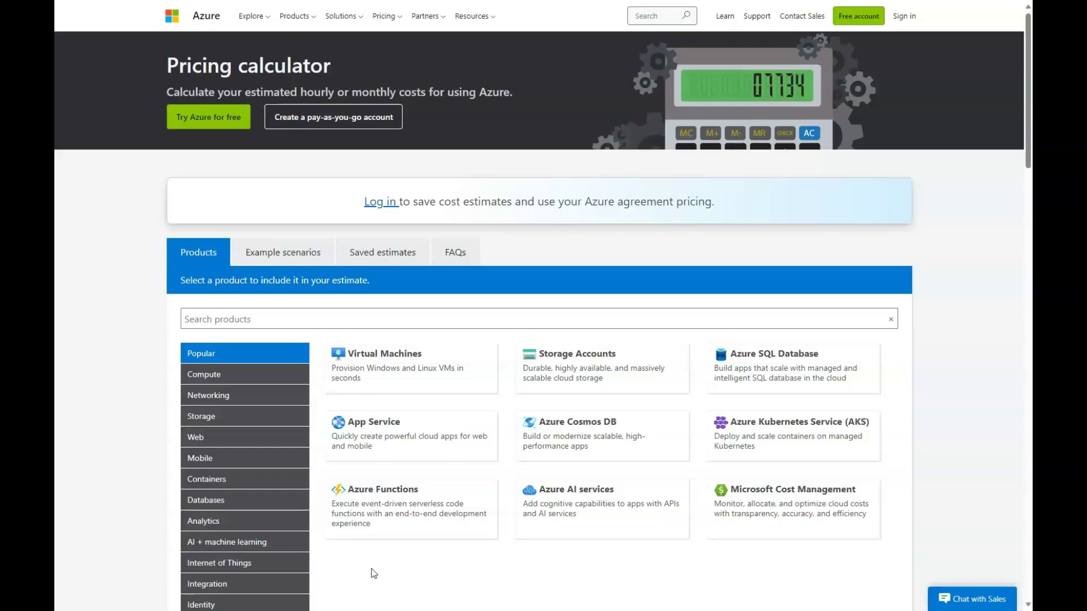
Add a Virtual Machines item (1 D2 v3, East US, $137.24 monthly) and scroll to Your Estimate.
{"action": "left_click", "coordinate": [399, 374]}
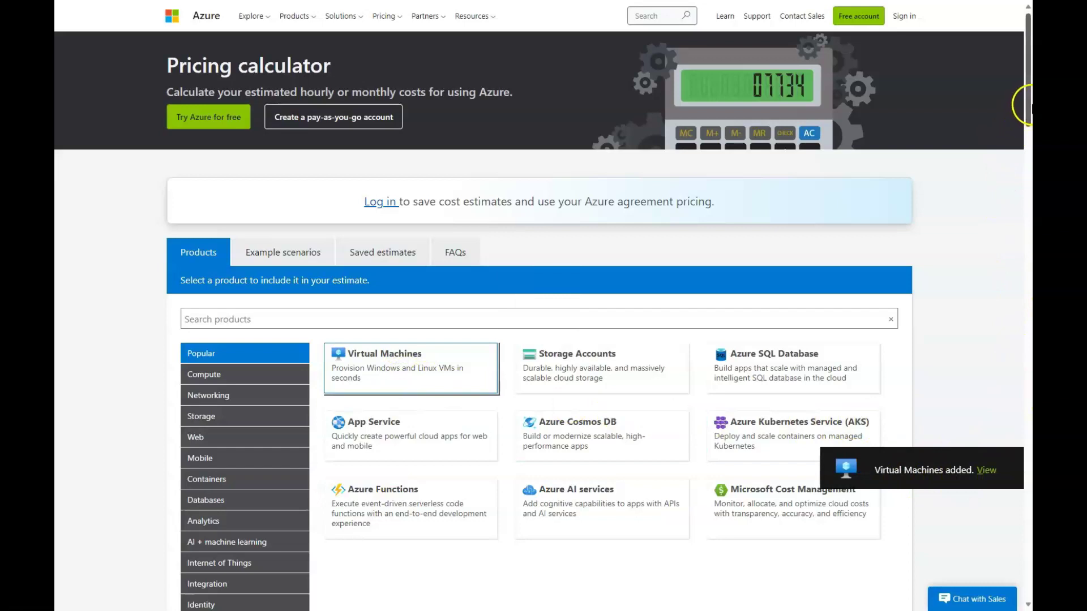
{"action": "left_click_drag", "start_coordinate": [1027, 105], "coordinate": [1028, 250]}
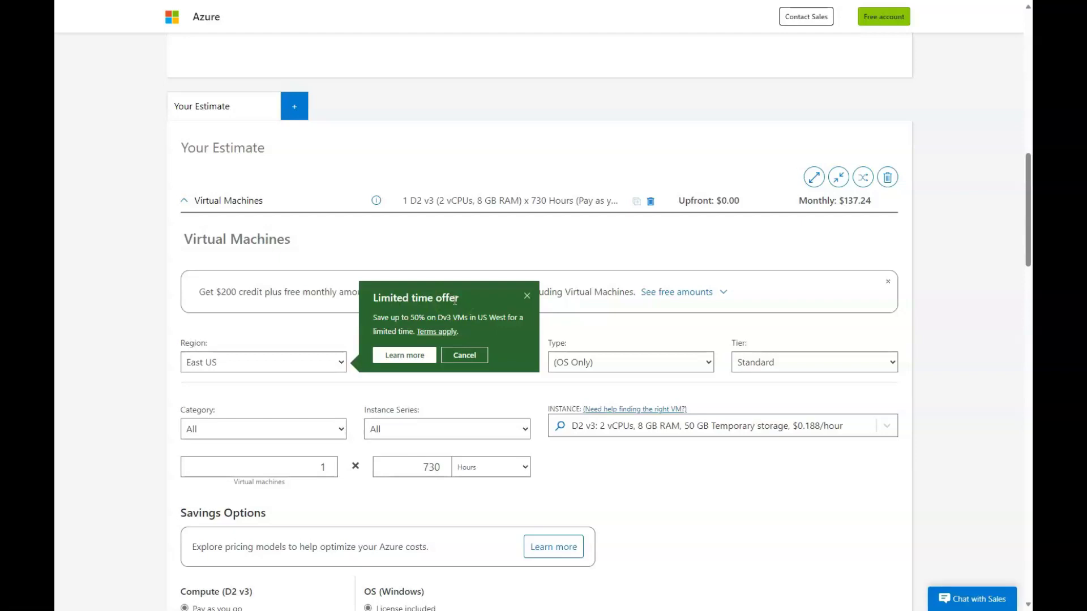
Dismiss the limited time offer popup and set the VM region to West US.
{"action": "left_click", "coordinate": [526, 295]}
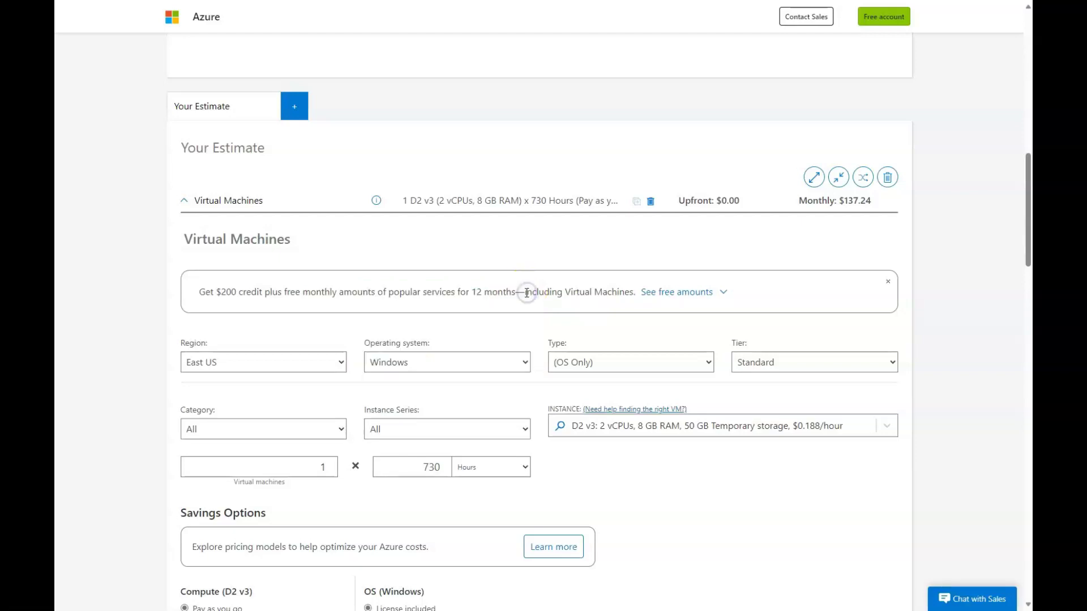
{"action": "left_click", "coordinate": [281, 367]}
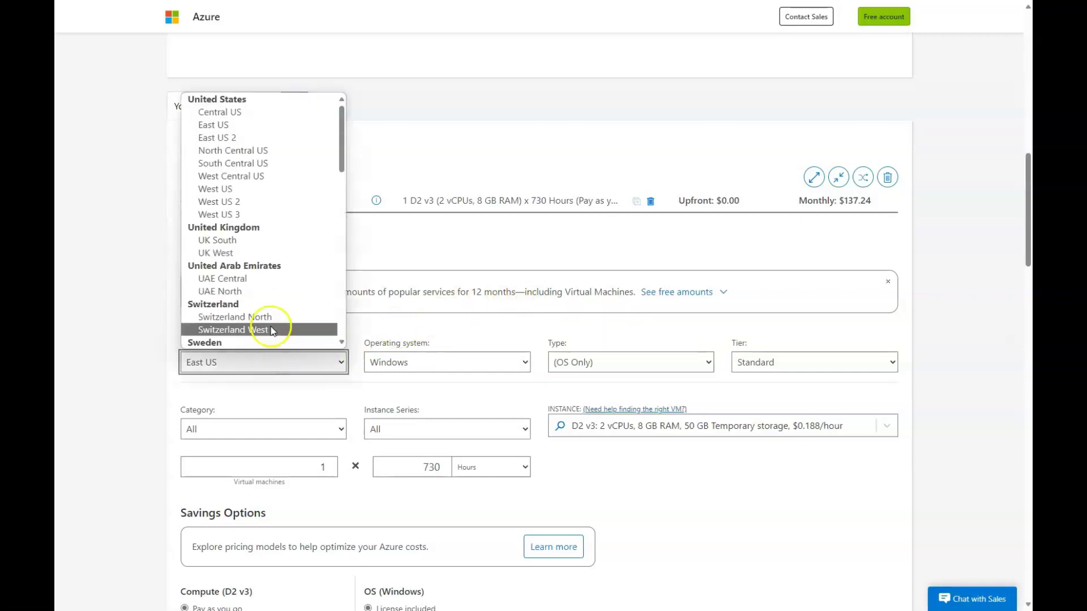
{"action": "left_click", "coordinate": [232, 192]}
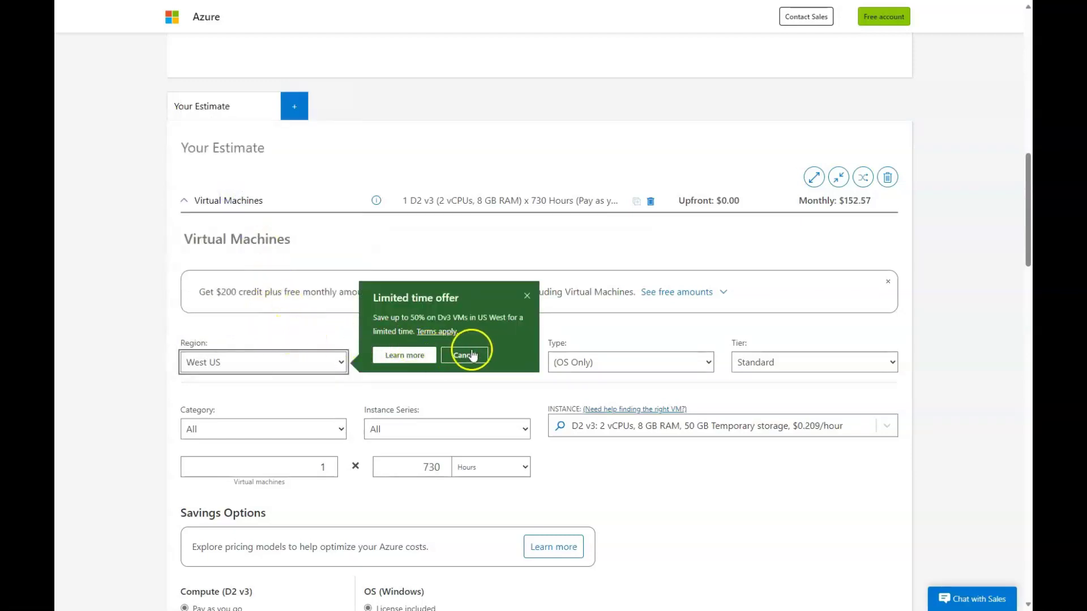
{"action": "left_click", "coordinate": [526, 296]}
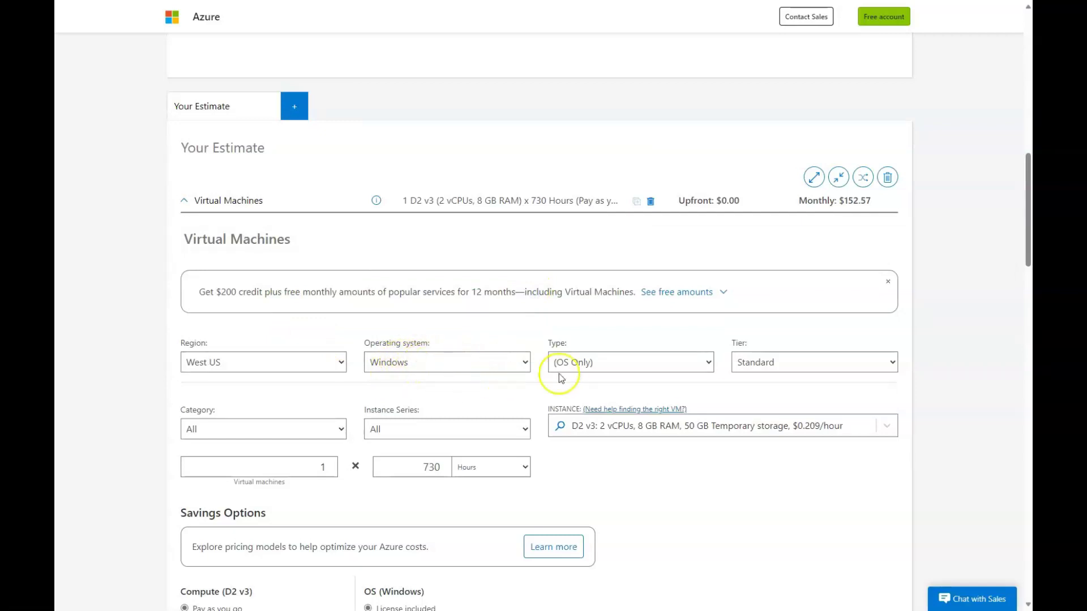
Keep the VM type as (OS Only) and the tier as Standard.
{"action": "left_click", "coordinate": [576, 363]}
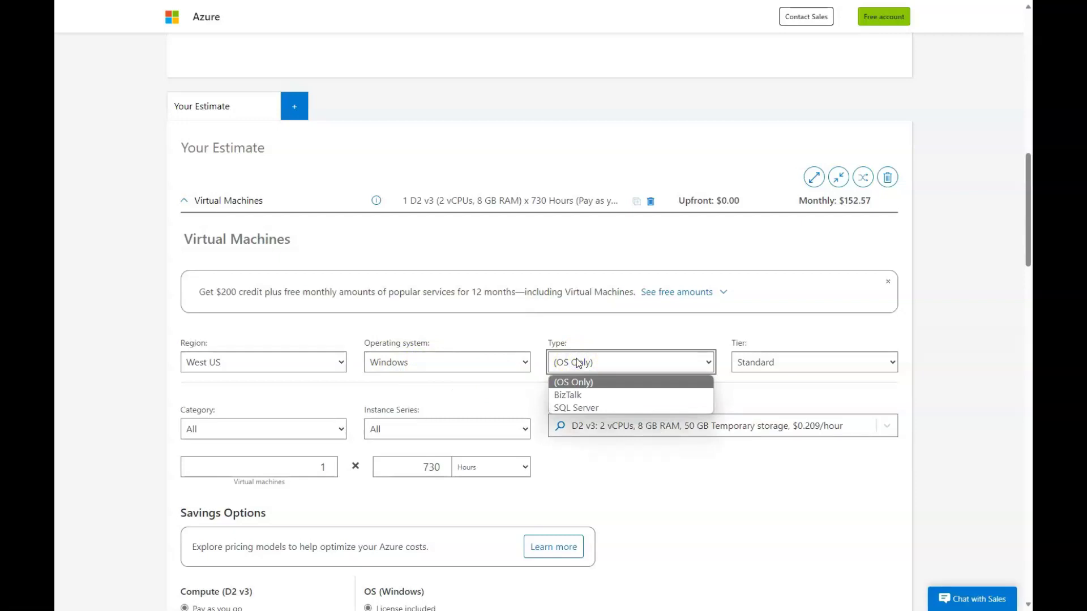
{"action": "left_click", "coordinate": [583, 408]}
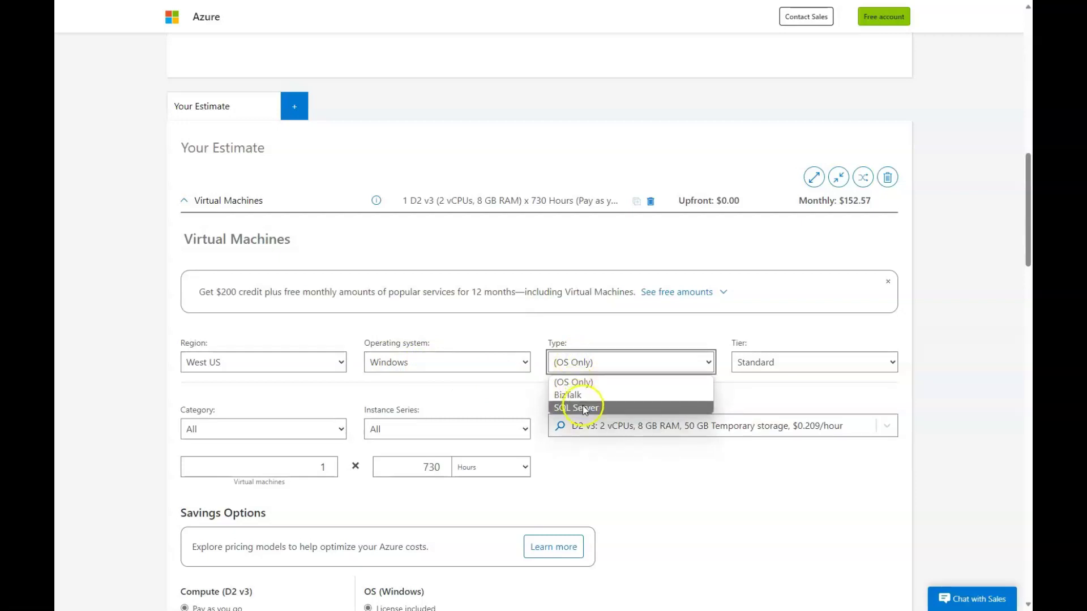
{"action": "left_click", "coordinate": [773, 367]}
{"action": "left_click", "coordinate": [764, 394]}
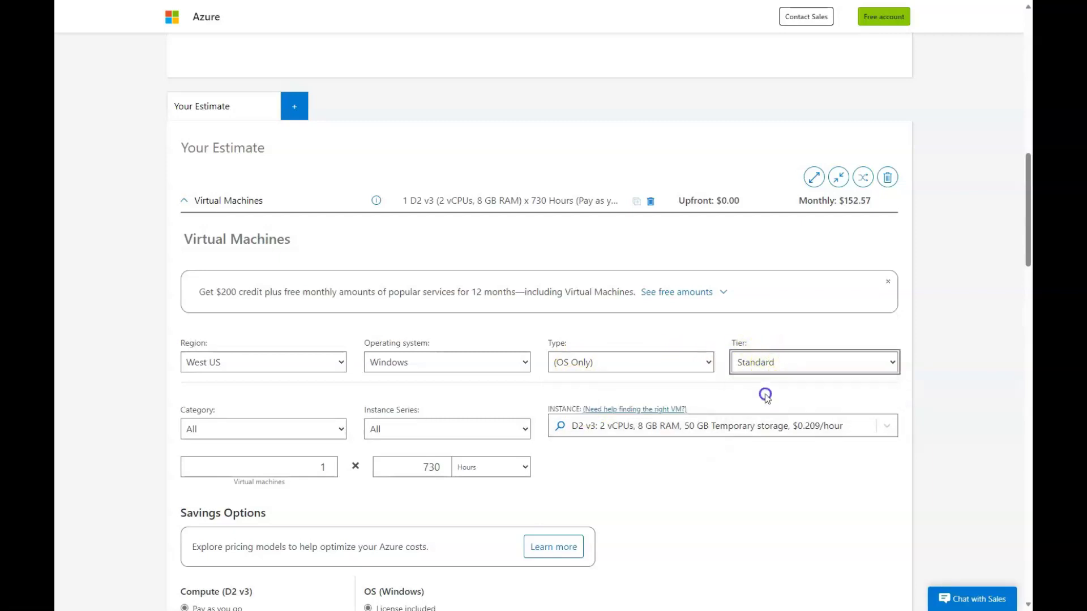
{"action": "left_click", "coordinate": [293, 434]}
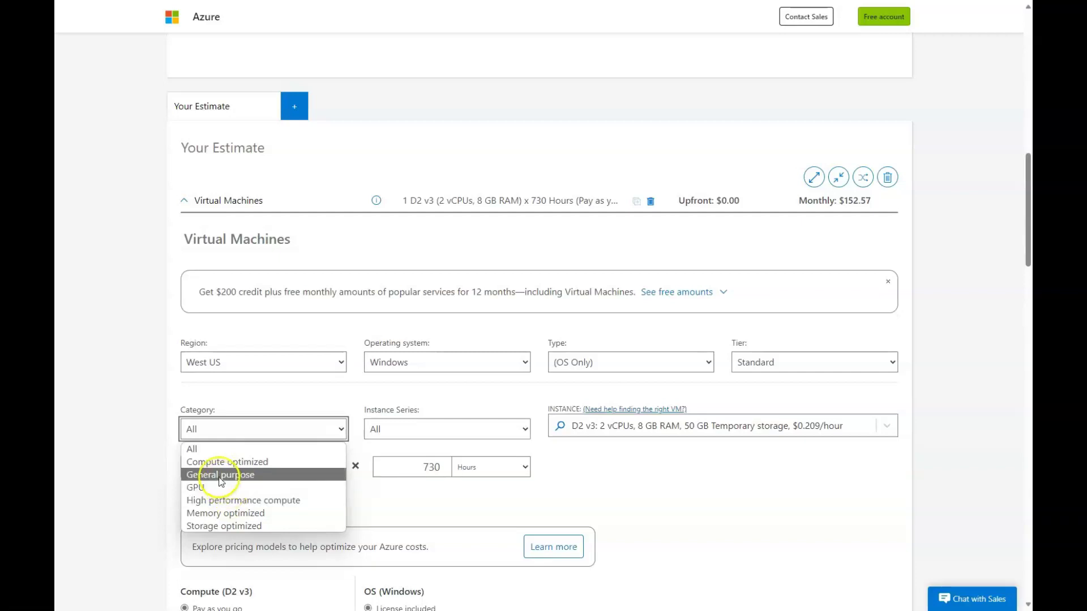
Choose General purpose category, Dv3-series, and the D8 v3 instance size.
{"action": "left_click", "coordinate": [221, 475]}
{"action": "left_click", "coordinate": [410, 432]}
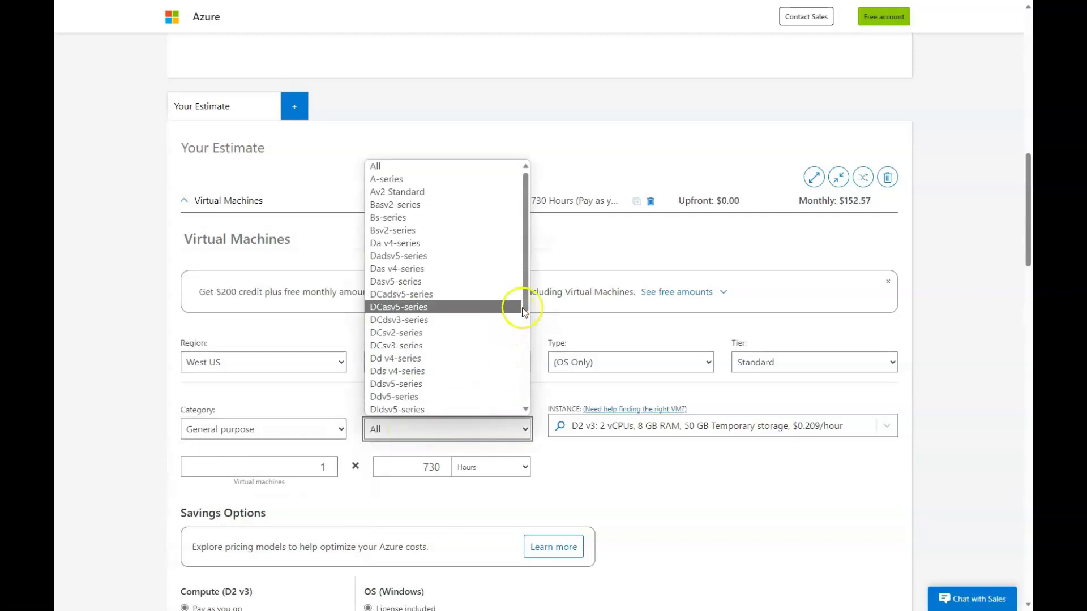
{"action": "left_click_drag", "start_coordinate": [524, 300], "coordinate": [535, 387]}
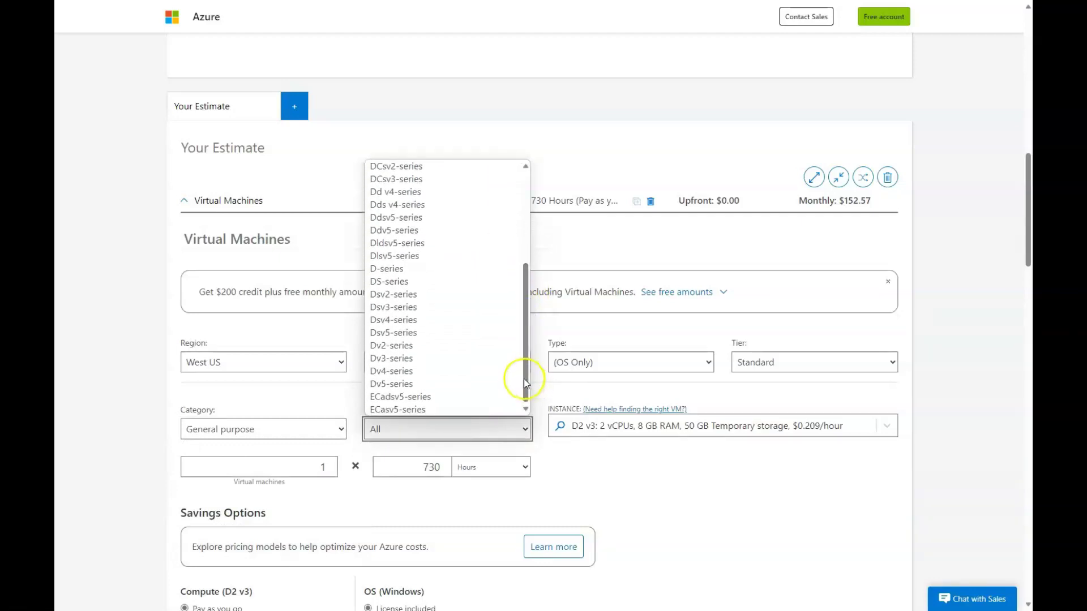
{"action": "left_click", "coordinate": [414, 361]}
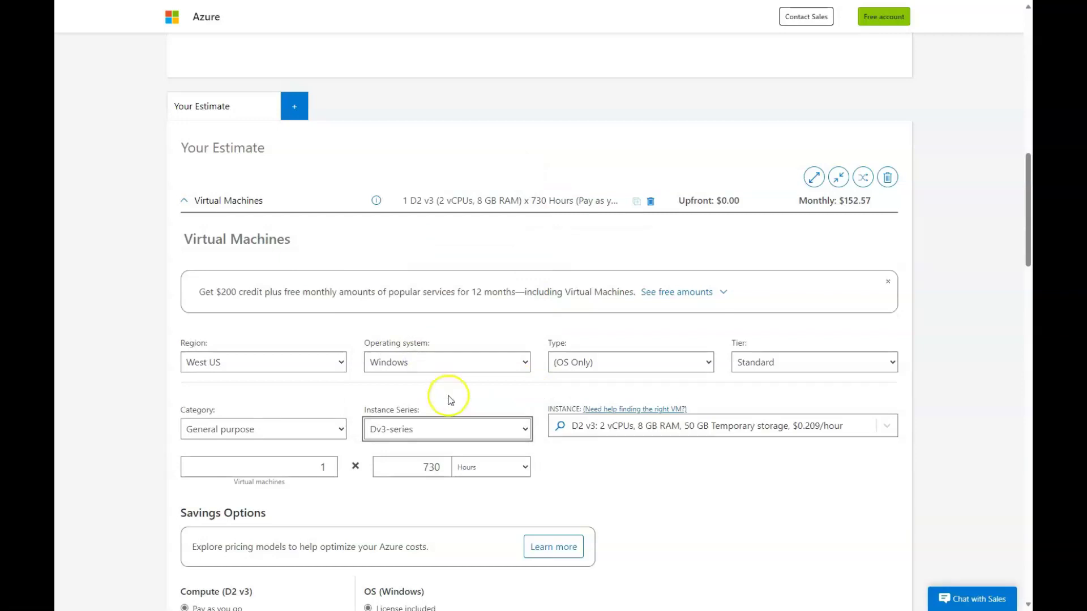
{"action": "left_click", "coordinate": [660, 431]}
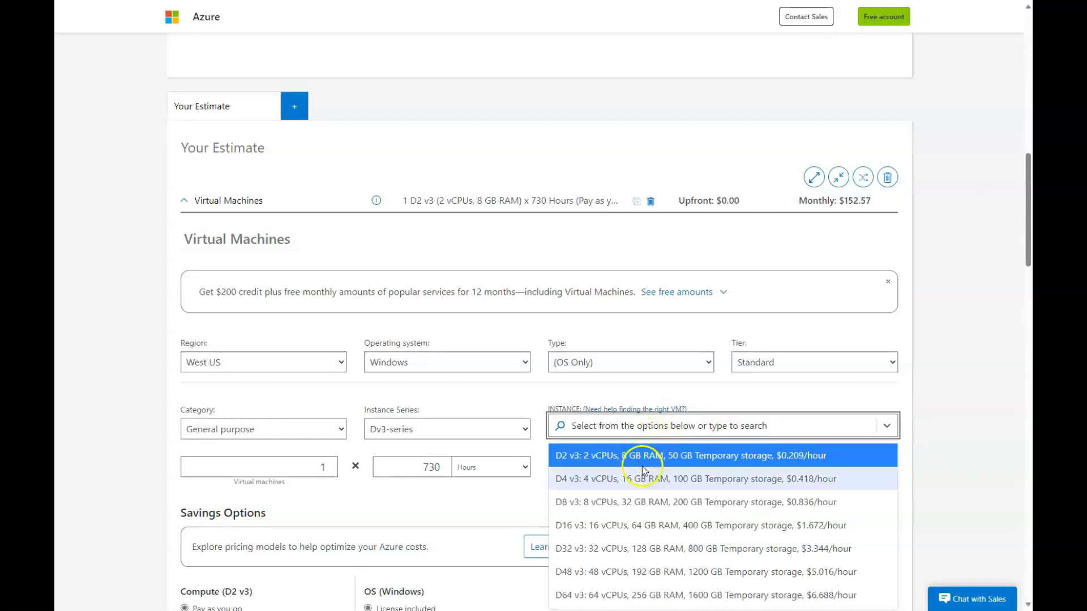
{"action": "left_click", "coordinate": [649, 503]}
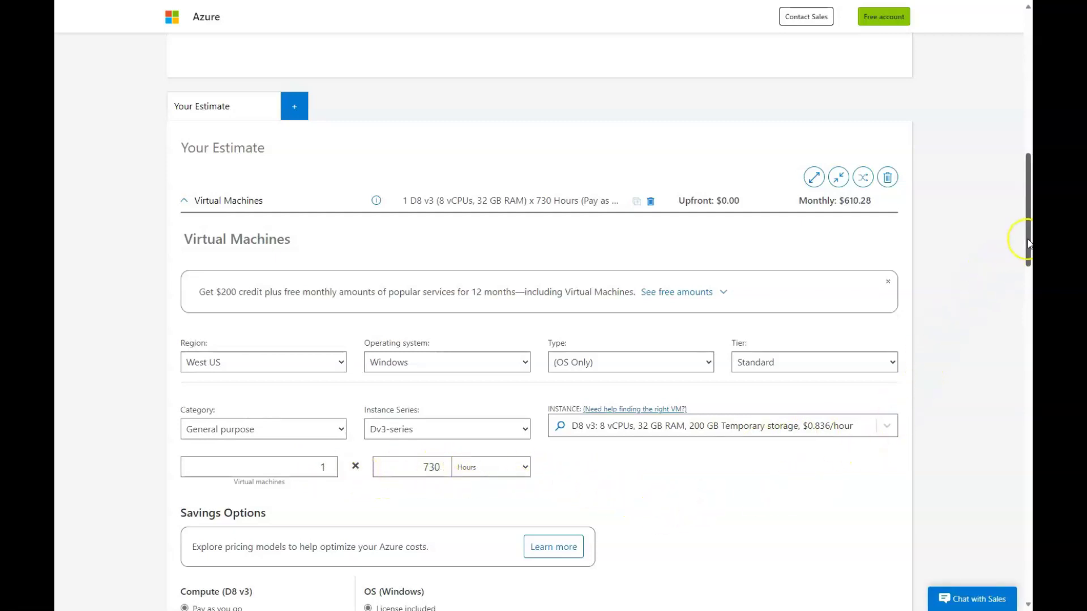
Apply Azure Hybrid Benefit to the D8 v3 Windows licence, dropping the total to $341.64 monthly.
{"action": "left_click_drag", "start_coordinate": [1028, 243], "coordinate": [1028, 314]}
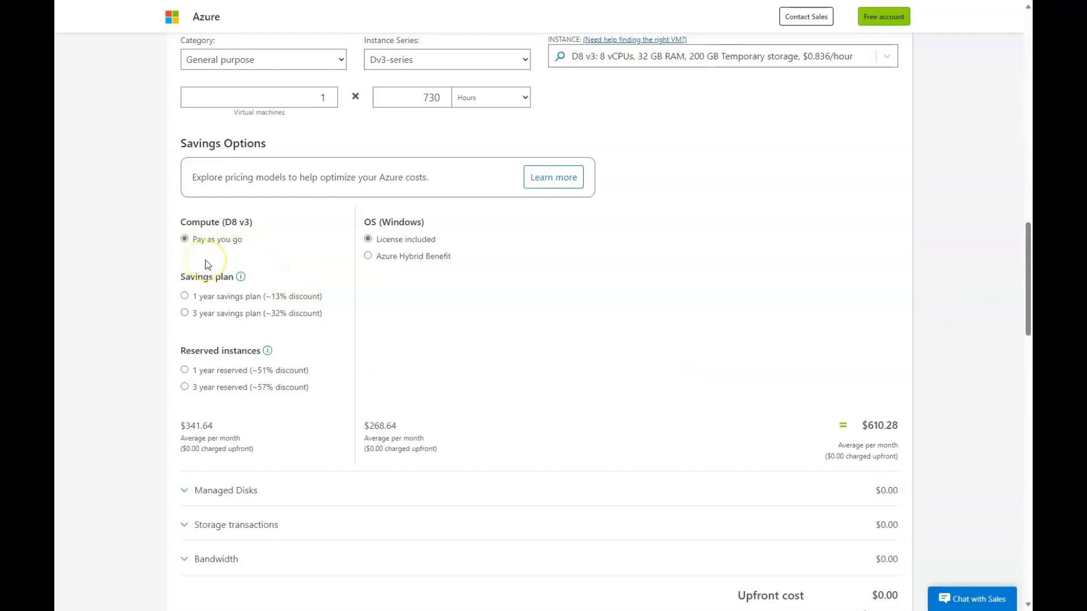
{"action": "left_click", "coordinate": [215, 245]}
{"action": "left_click", "coordinate": [267, 351]}
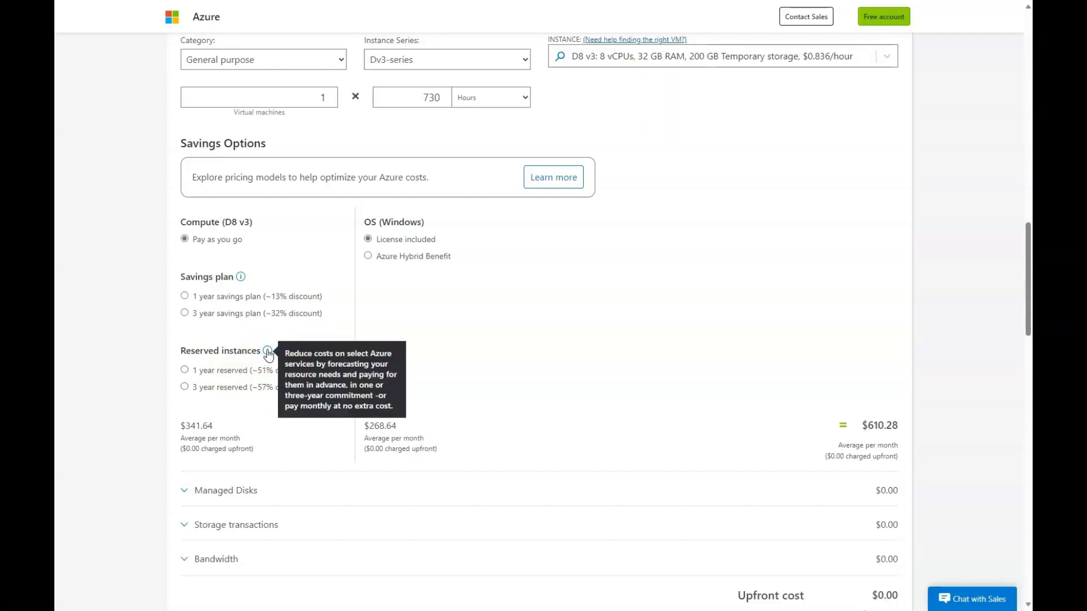
{"action": "left_click", "coordinate": [383, 257]}
{"action": "left_click", "coordinate": [373, 240]}
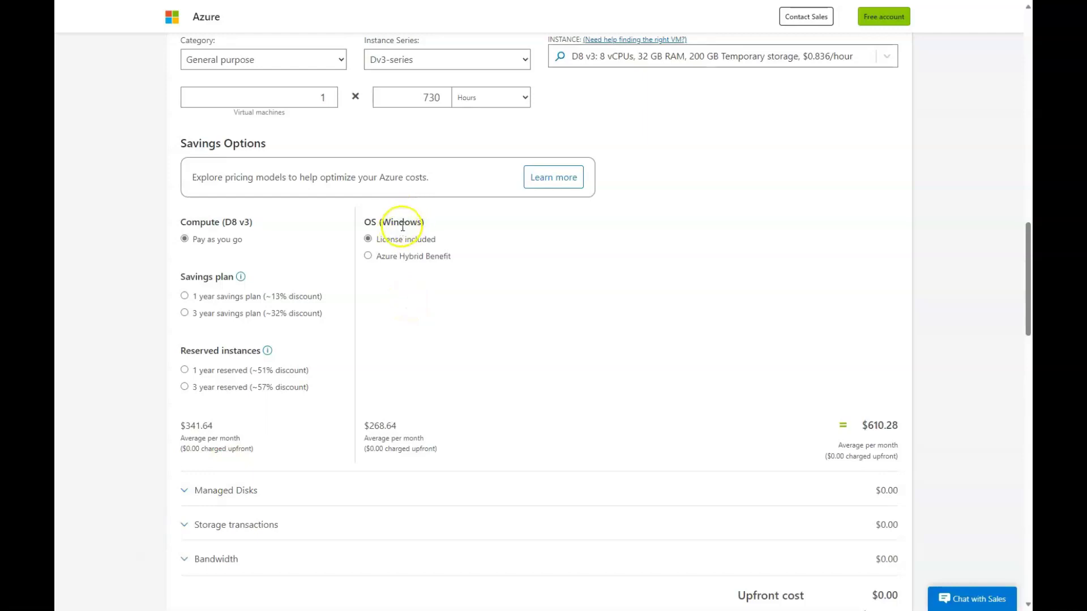
{"action": "left_click", "coordinate": [390, 260]}
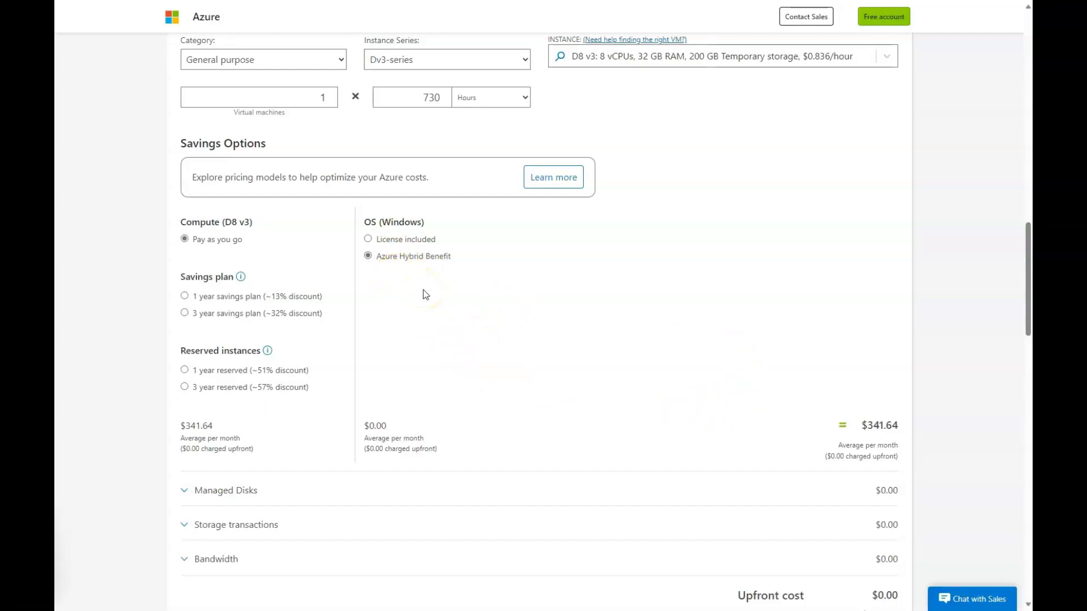
Add one Standard HDD S4 32 GiB managed disk at $1.54 monthly, leaving snapshots off.
{"action": "left_click", "coordinate": [215, 495]}
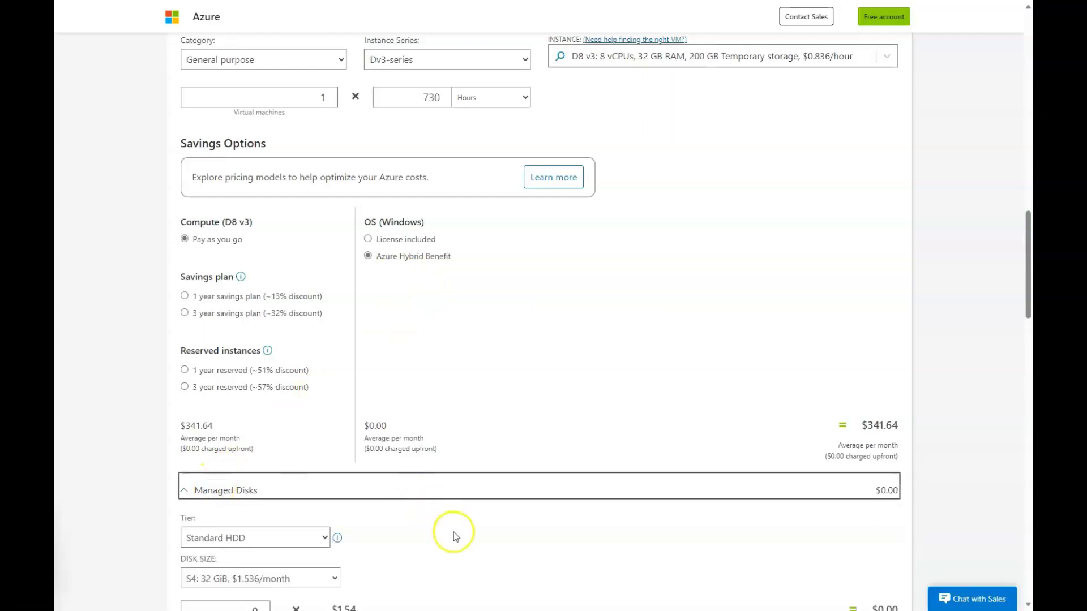
{"action": "left_click_drag", "start_coordinate": [1028, 303], "coordinate": [1028, 340]}
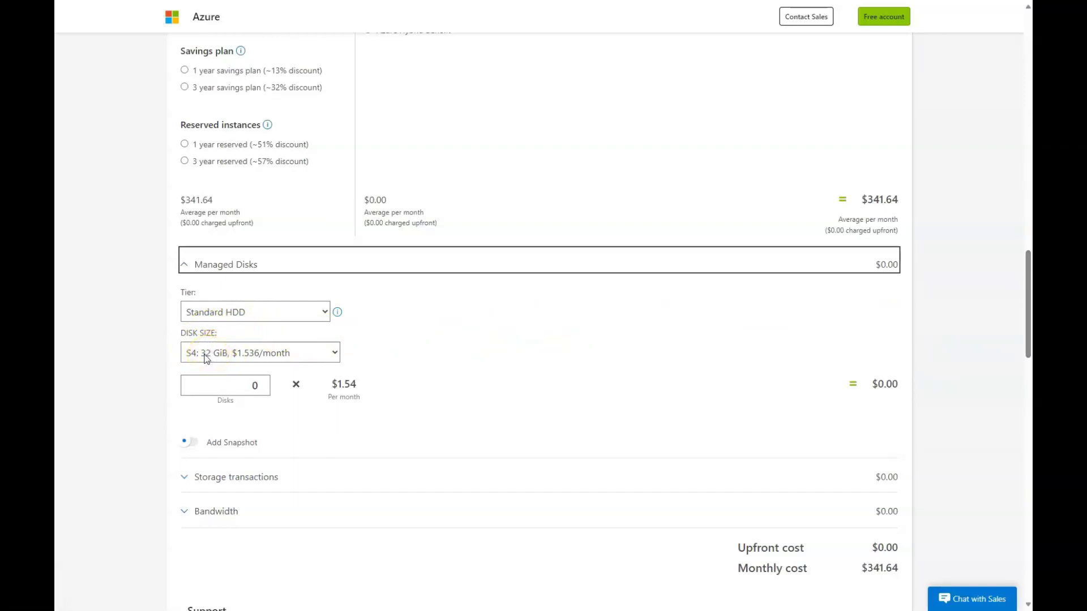
{"action": "left_click", "coordinate": [255, 386]}
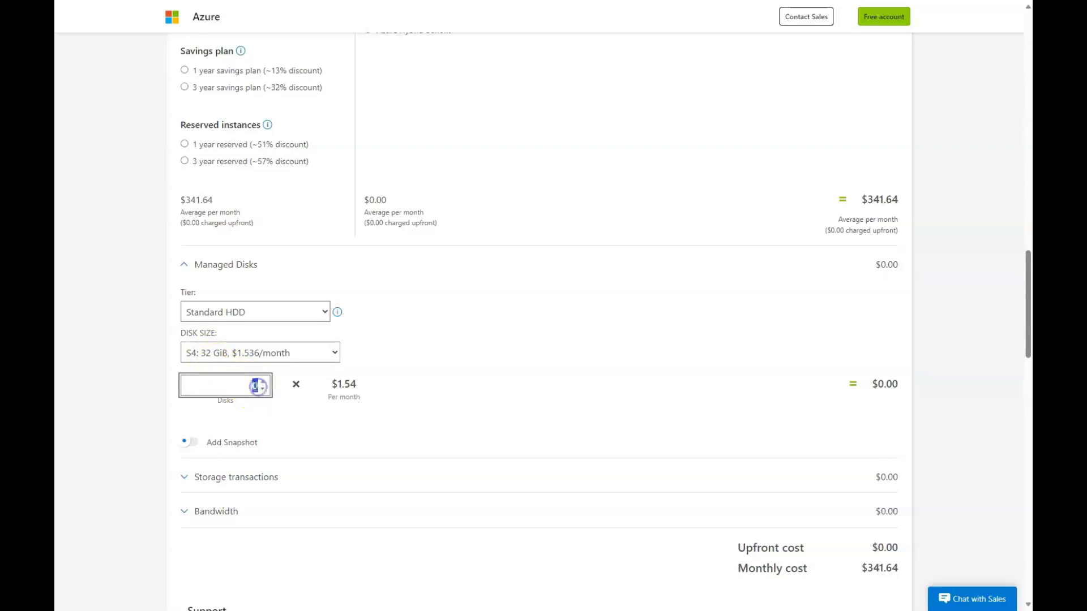
{"action": "left_click", "coordinate": [262, 383]}
{"action": "left_click", "coordinate": [456, 418]}
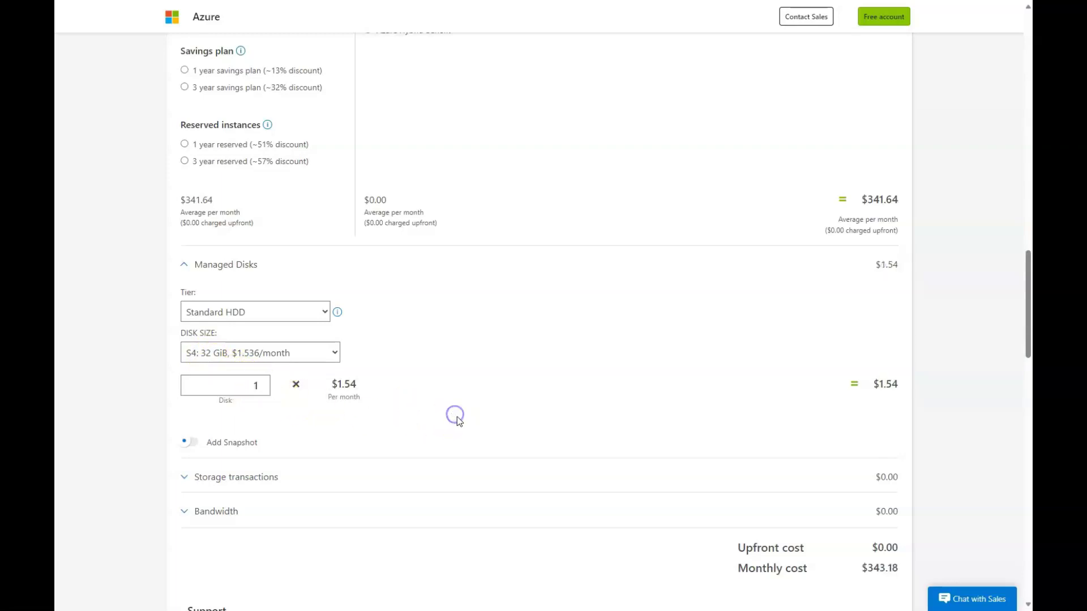
{"action": "left_click", "coordinate": [195, 442]}
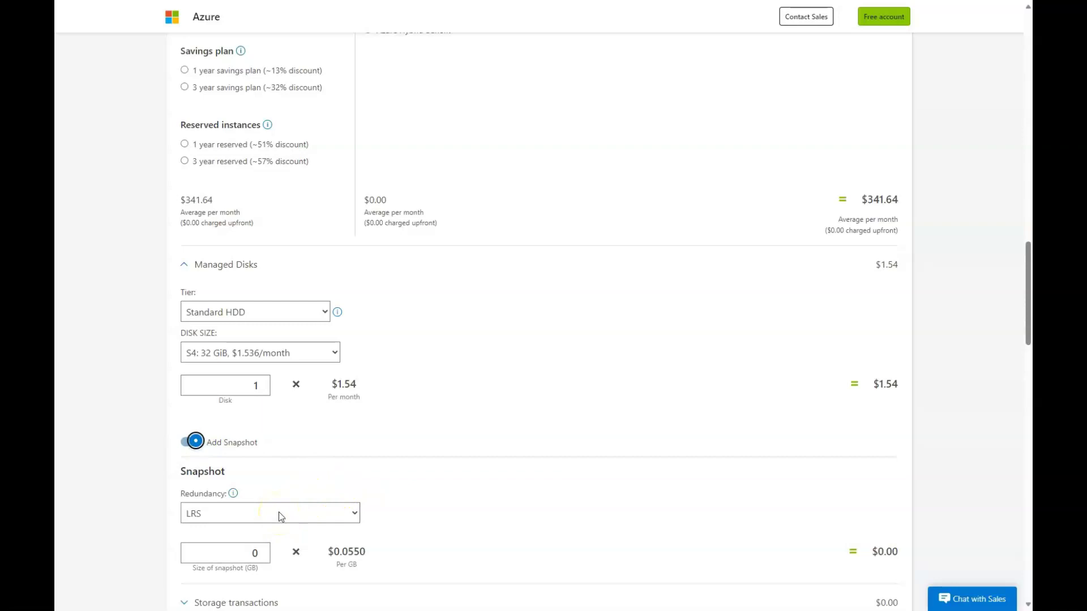
{"action": "left_click", "coordinate": [185, 446]}
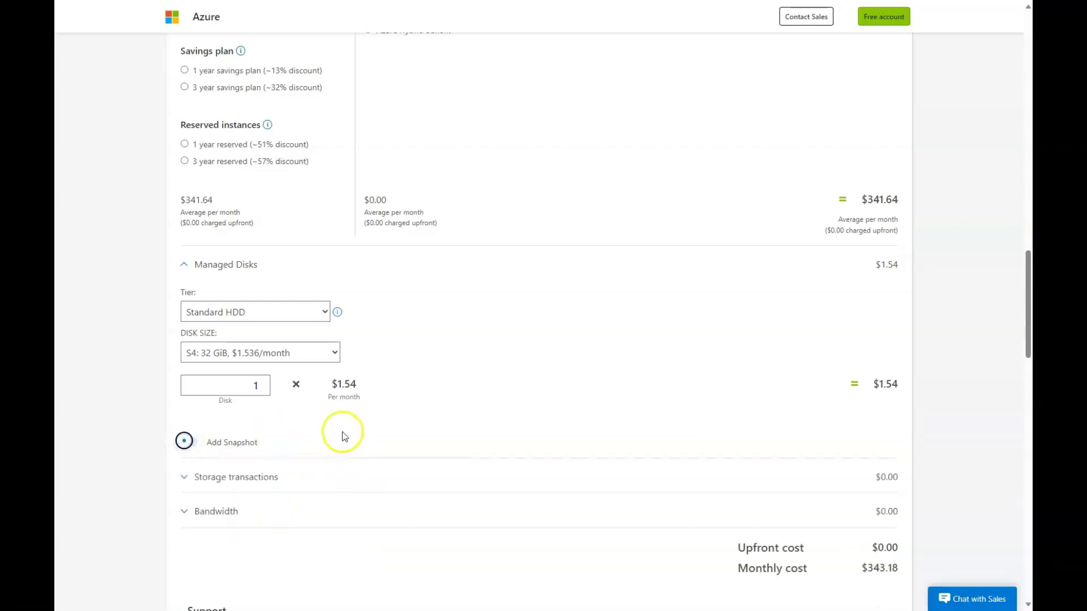
{"action": "left_click", "coordinate": [245, 479]}
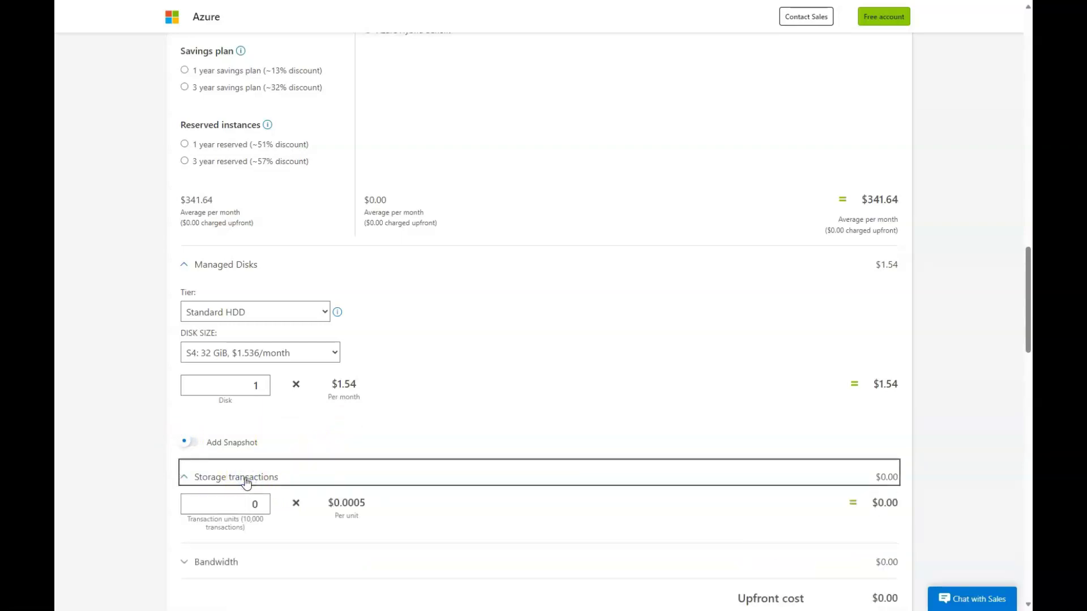
Adjust the storage transaction units amount and scroll down toward the Bandwidth settings.
{"action": "left_click", "coordinate": [243, 504]}
{"action": "left_click", "coordinate": [245, 504]}
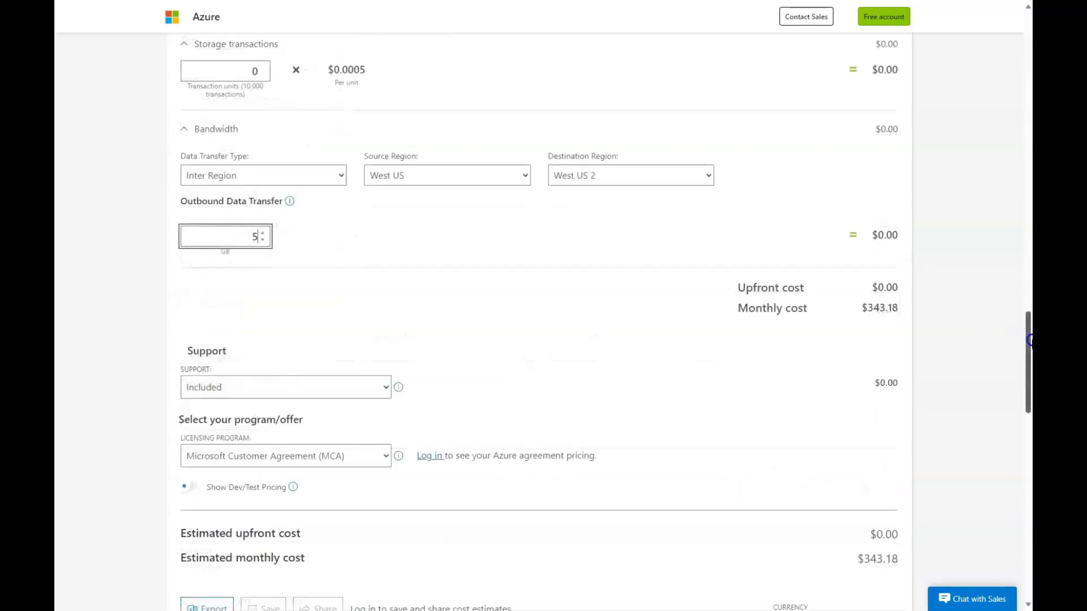
{"action": "scroll", "coordinate": [1029, 352], "scroll_direction": "down", "scroll_amount": 2}
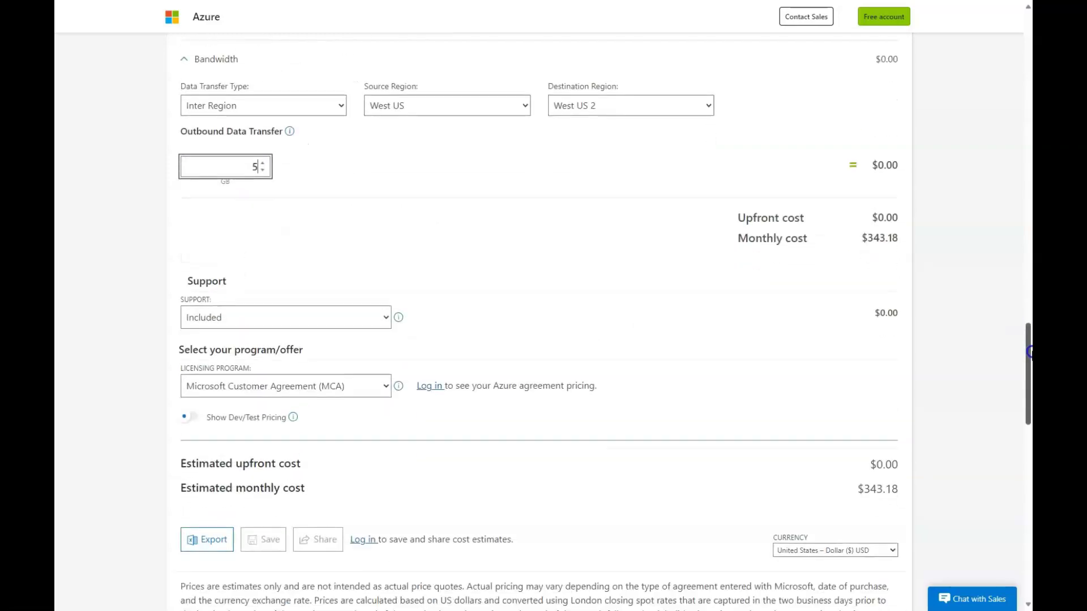
{"action": "left_click", "coordinate": [324, 318]}
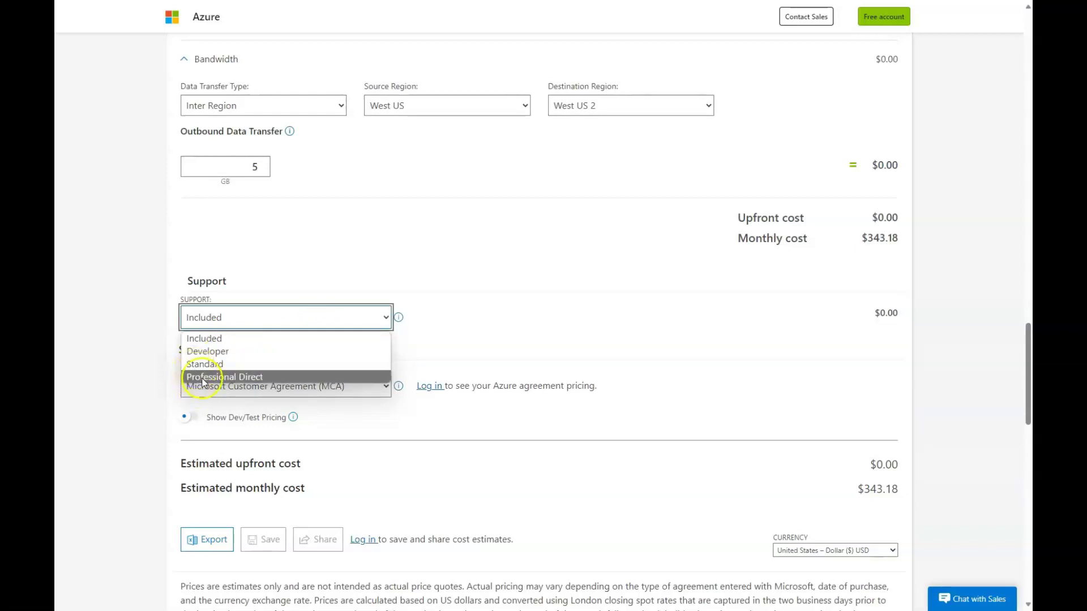
{"action": "left_click", "coordinate": [399, 318]}
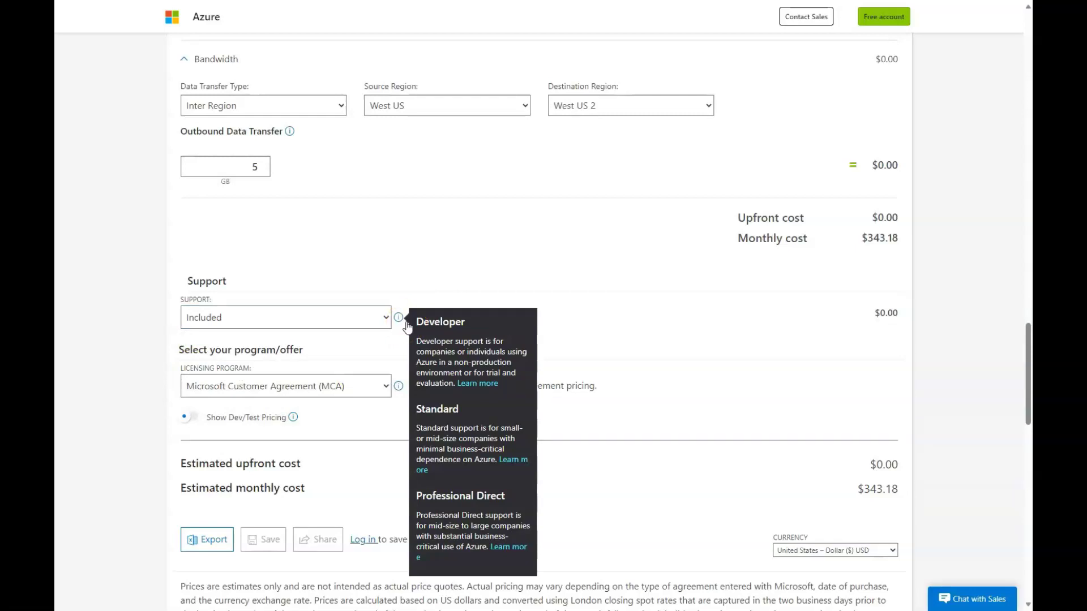
{"action": "left_click", "coordinate": [619, 332]}
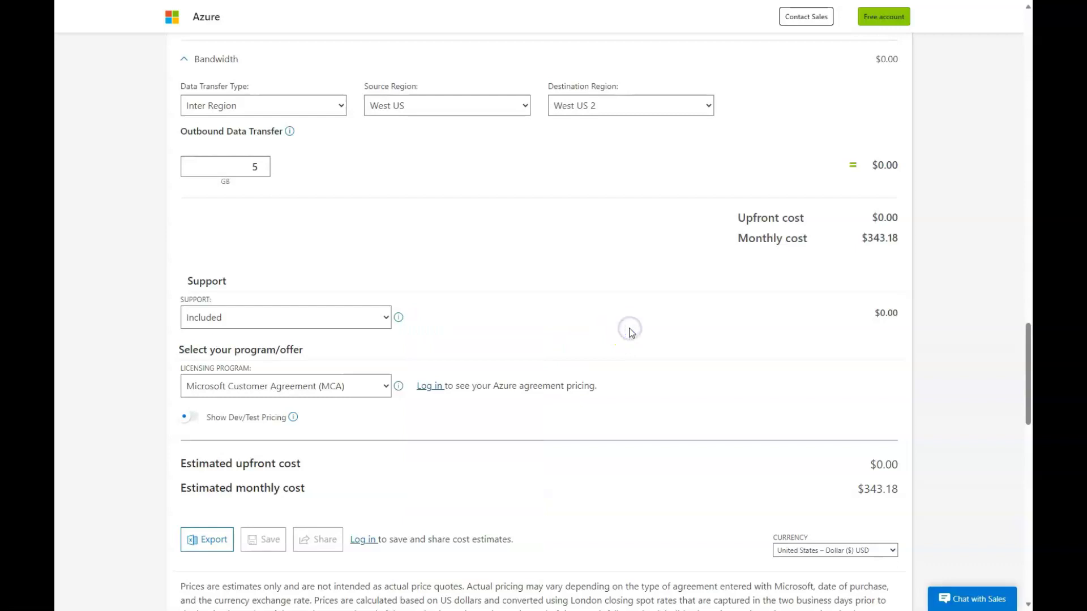
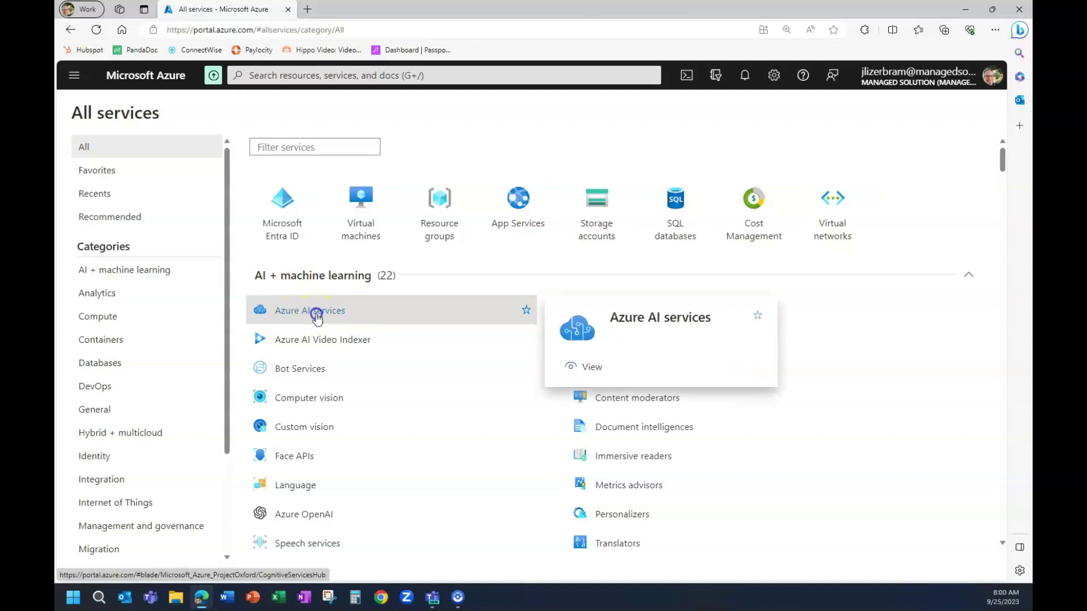
Return to All services and open the empty Virtual machines list.
{"action": "left_click", "coordinate": [316, 316]}
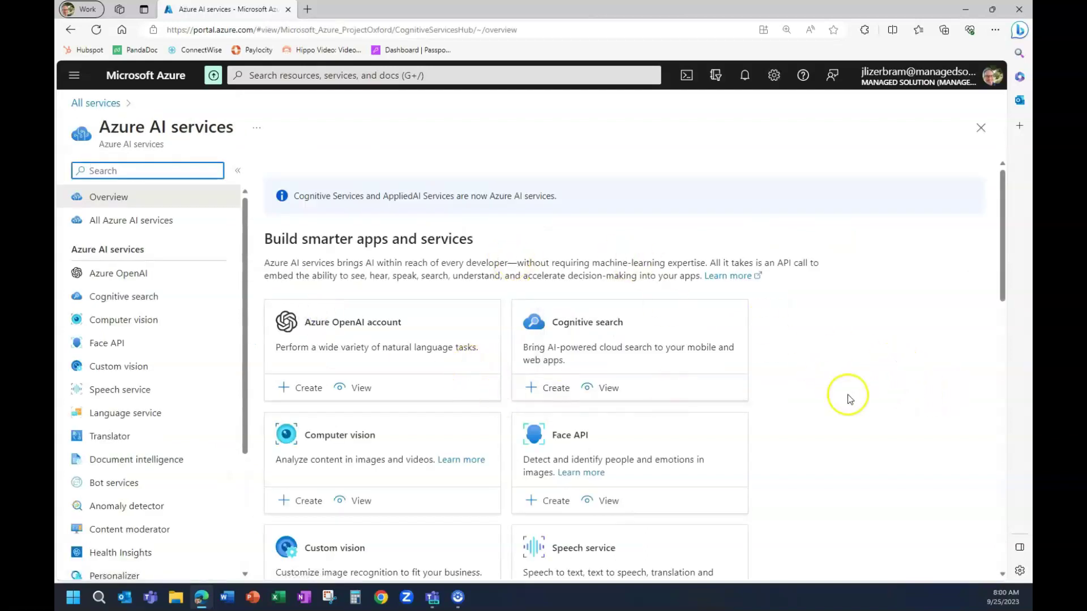
{"action": "left_click_drag", "start_coordinate": [1000, 284], "coordinate": [1028, 492]}
{"action": "left_click", "coordinate": [94, 103]}
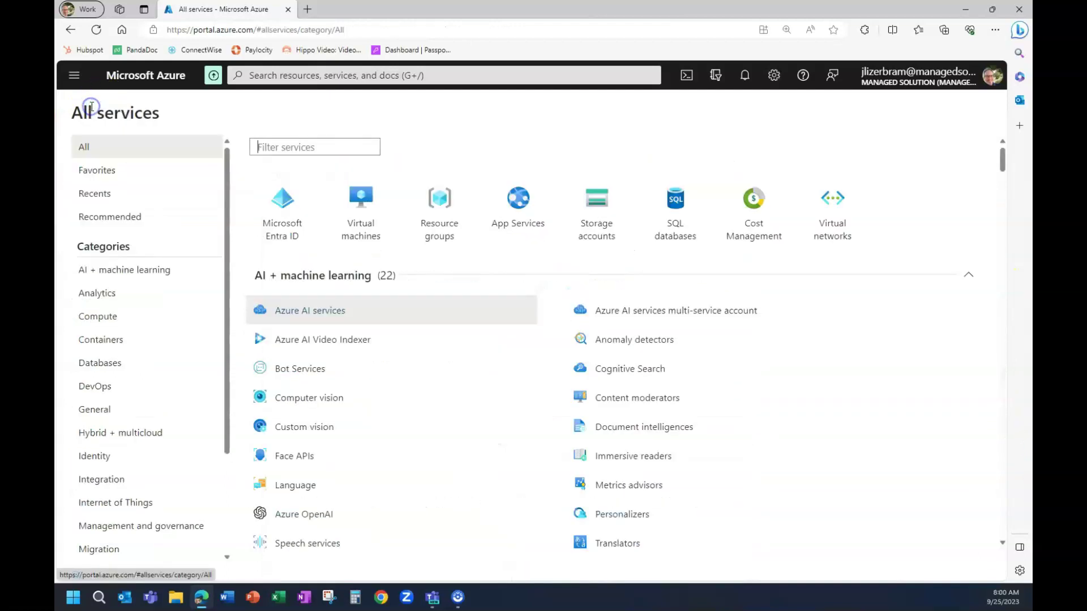
{"action": "left_click", "coordinate": [361, 218]}
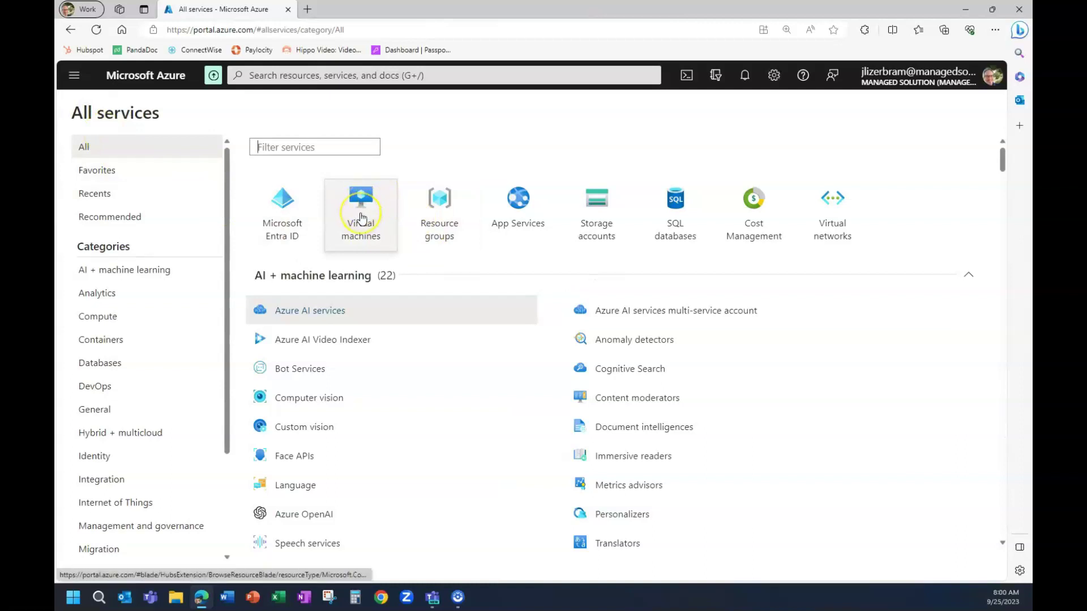
{"action": "left_click", "coordinate": [361, 217]}
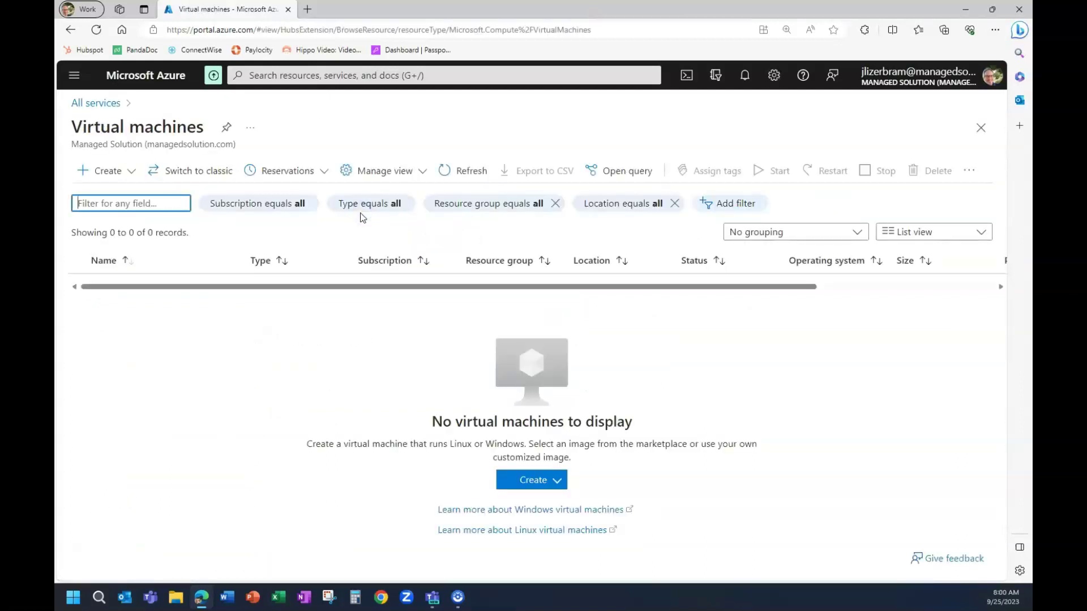
Check and dismiss the notifications, then show the virtual machine creation options.
{"action": "left_click", "coordinate": [745, 76]}
{"action": "left_click", "coordinate": [749, 79]}
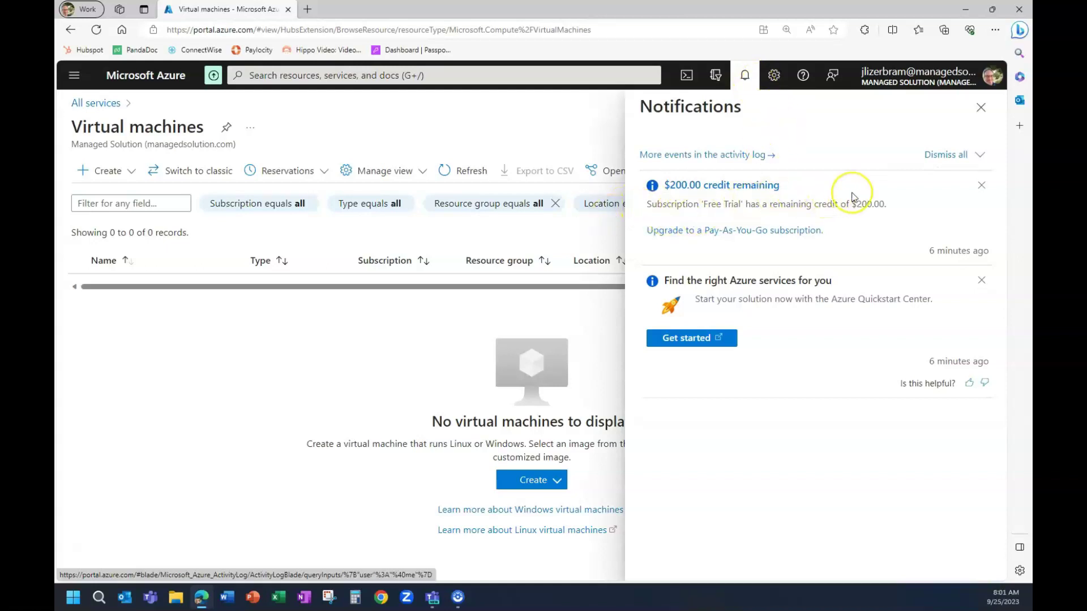
{"action": "left_click", "coordinate": [981, 107]}
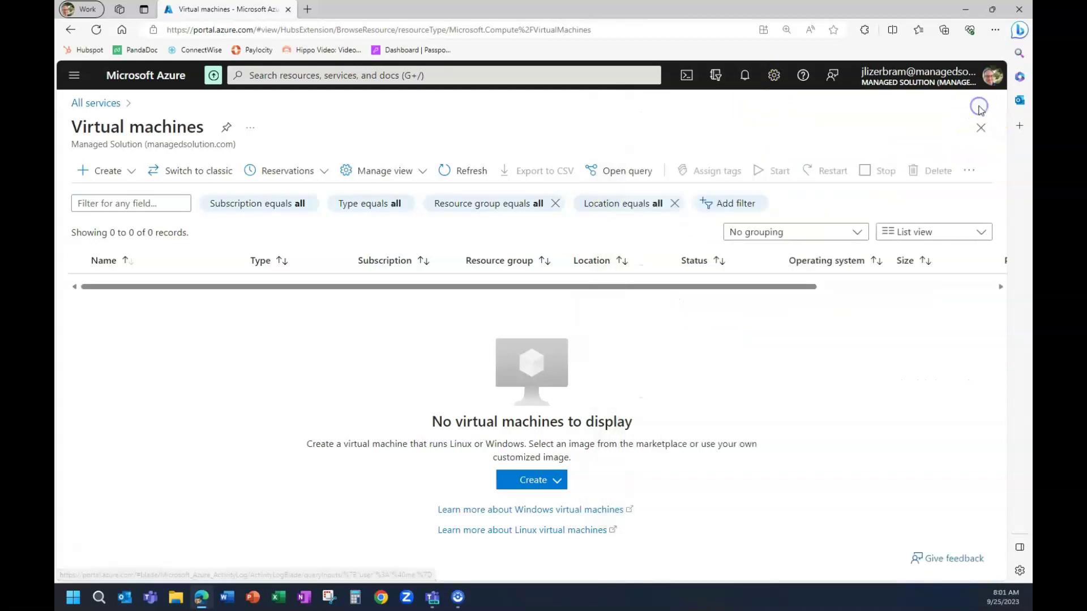
{"action": "left_click", "coordinate": [560, 482]}
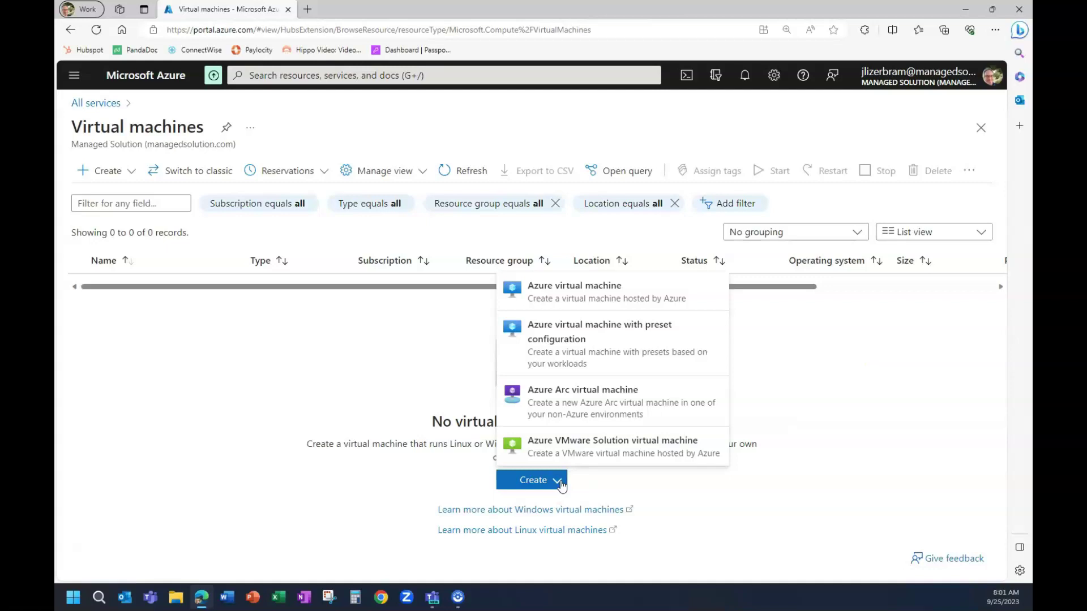
Start an Azure virtual machine in resource group AzureWebinar named AzWebinar1.
{"action": "left_click", "coordinate": [558, 291]}
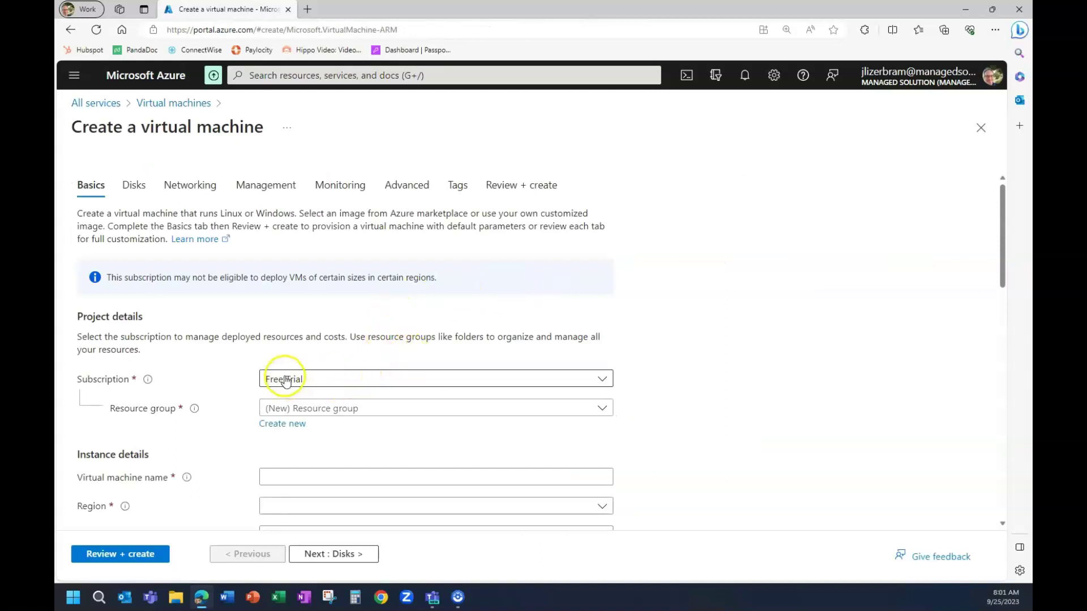
{"action": "left_click", "coordinate": [312, 414]}
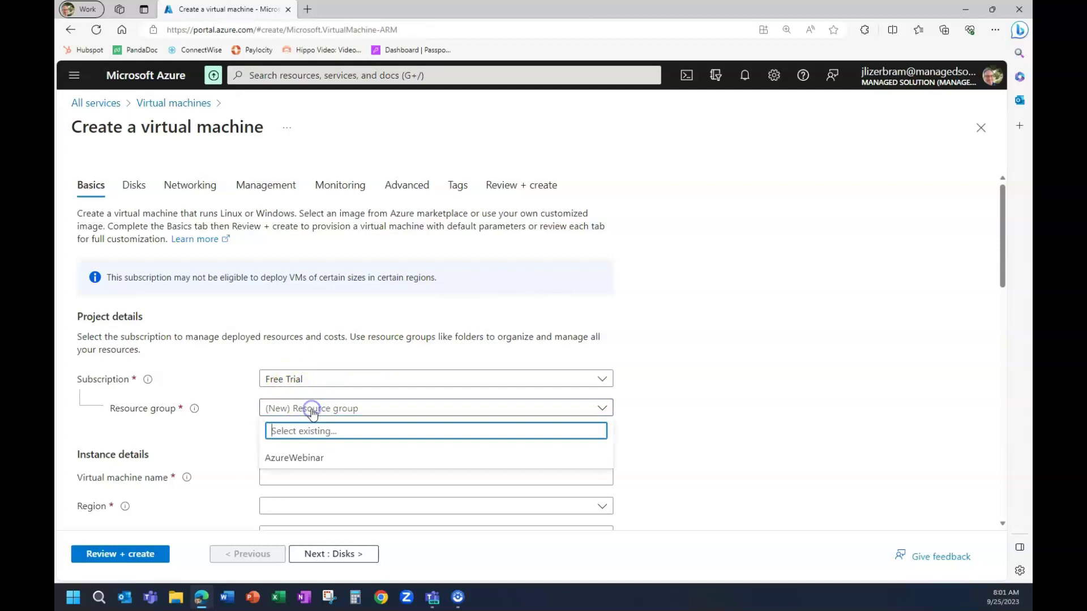
{"action": "left_click", "coordinate": [294, 458]}
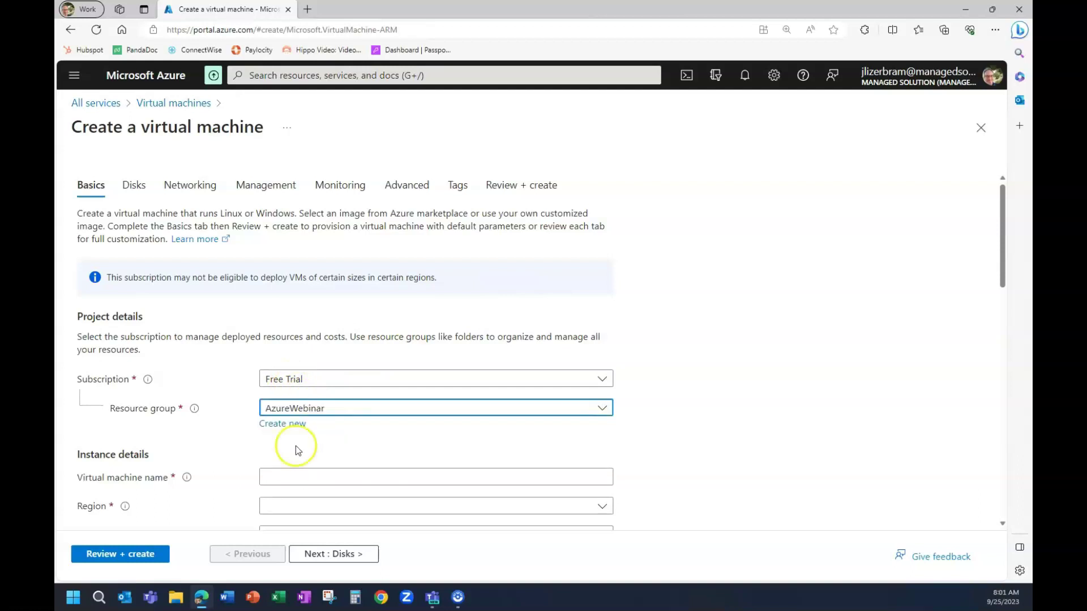
{"action": "left_click", "coordinate": [296, 475]}
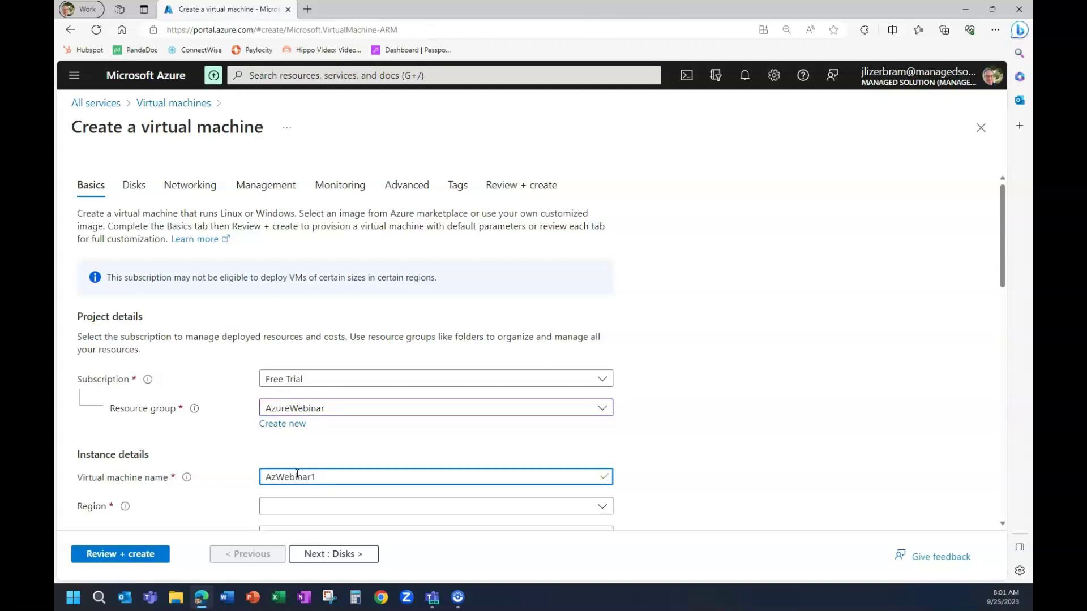
{"action": "left_click_drag", "start_coordinate": [1000, 271], "coordinate": [1001, 313]}
Set the region to (US) West US 3 and keep Trusted launch security.
{"action": "left_click", "coordinate": [601, 357]}
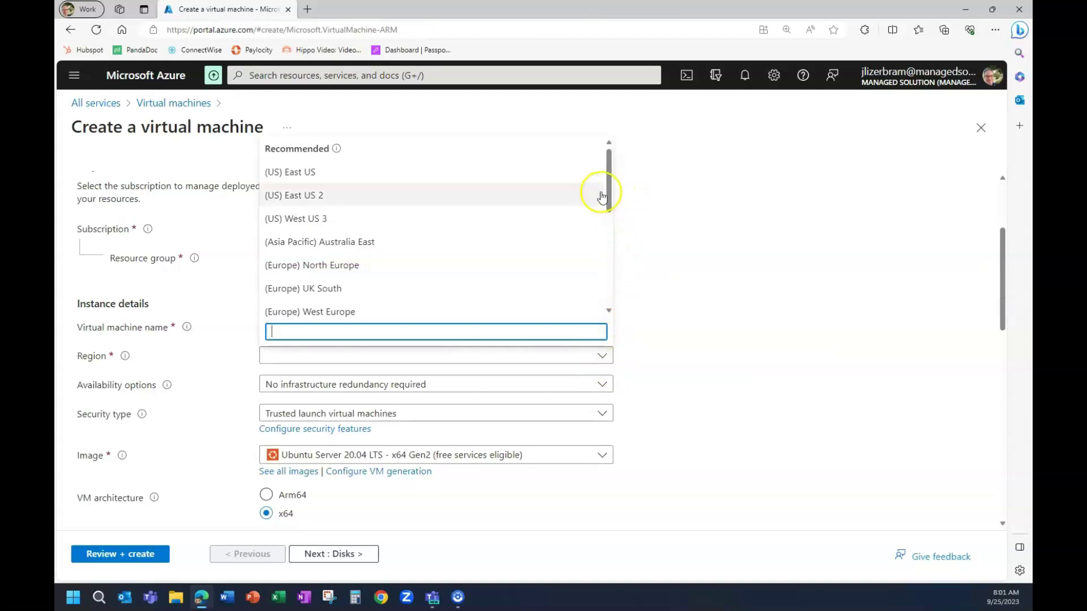
{"action": "left_click", "coordinate": [287, 218]}
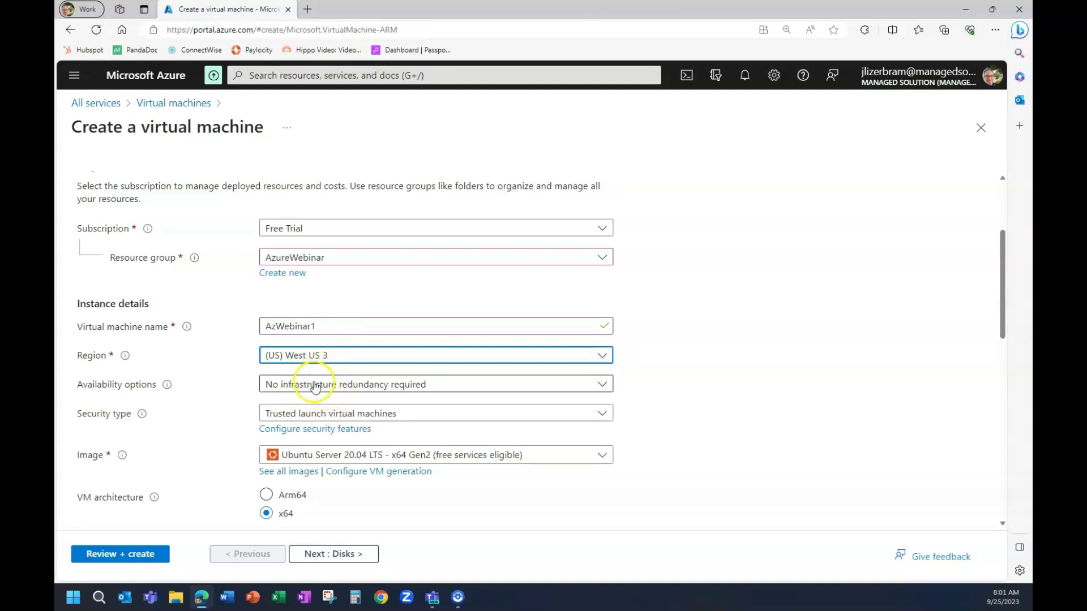
{"action": "left_click", "coordinate": [341, 420]}
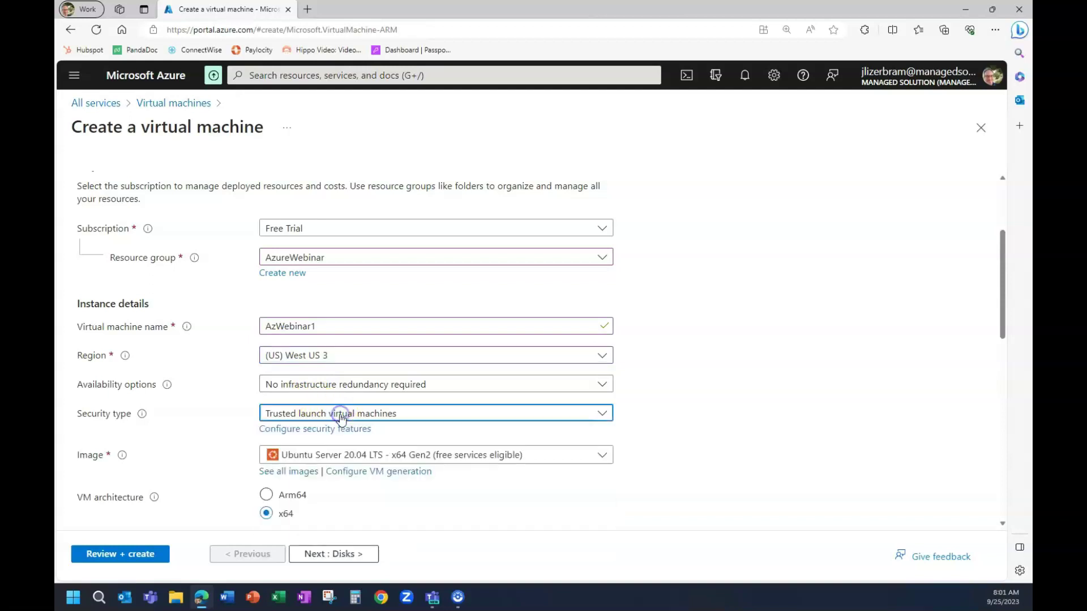
{"action": "left_click", "coordinate": [341, 417]}
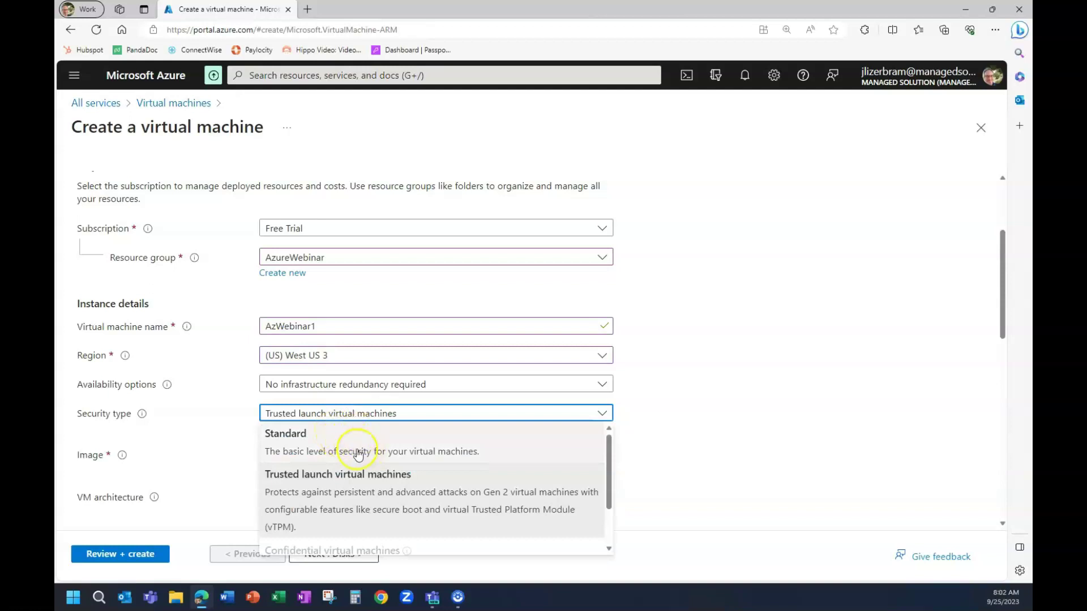
{"action": "left_click", "coordinate": [411, 506]}
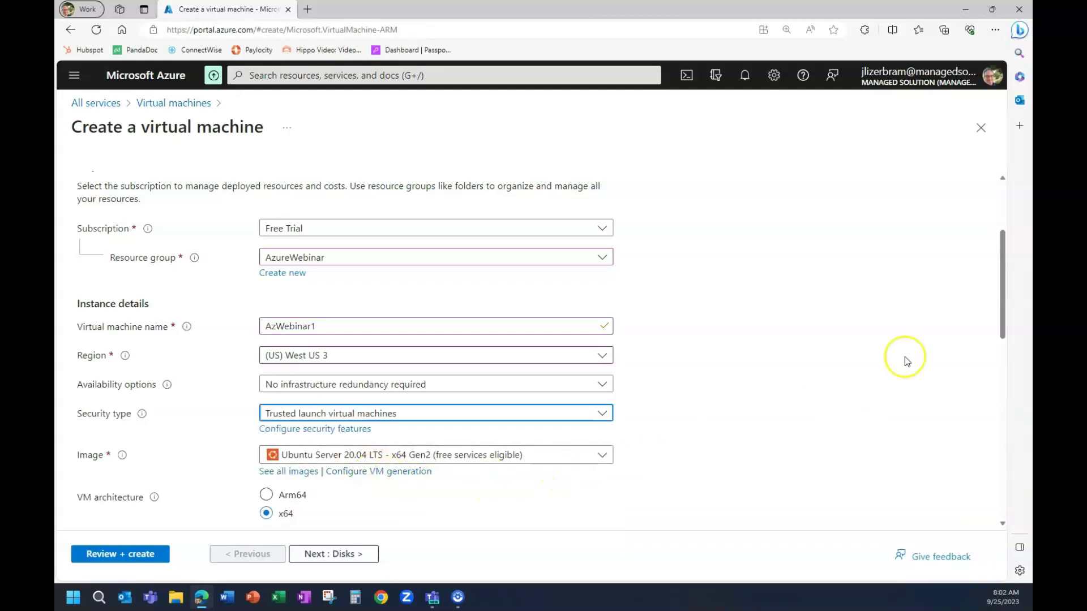
{"action": "left_click_drag", "start_coordinate": [1001, 288], "coordinate": [1013, 338]}
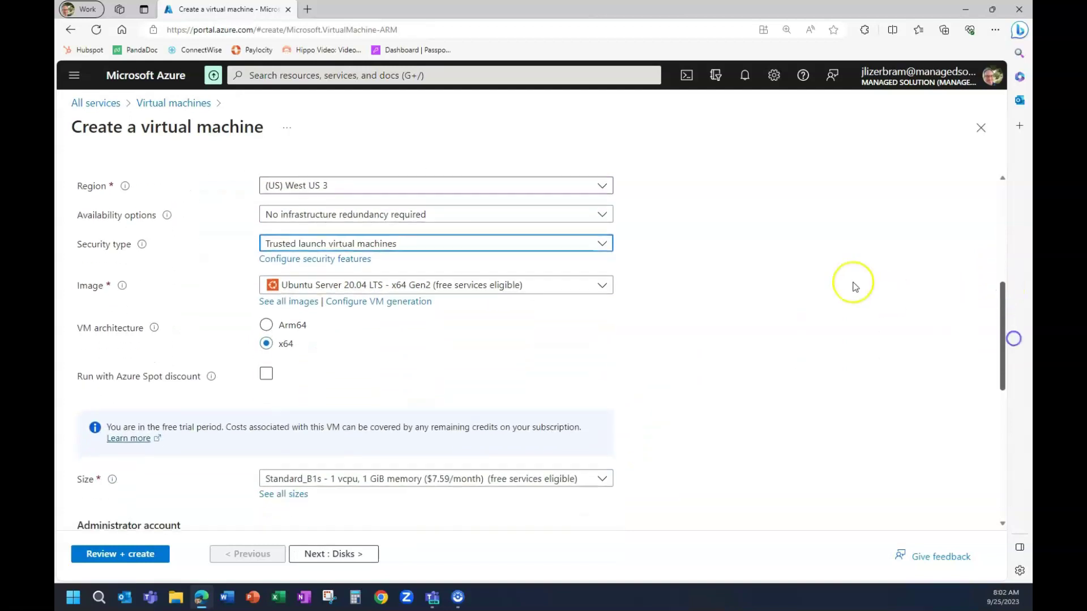
Set the image to Windows Server 2022 Datacenter: Azure Edition - x64 Gen2.
{"action": "left_click", "coordinate": [602, 284]}
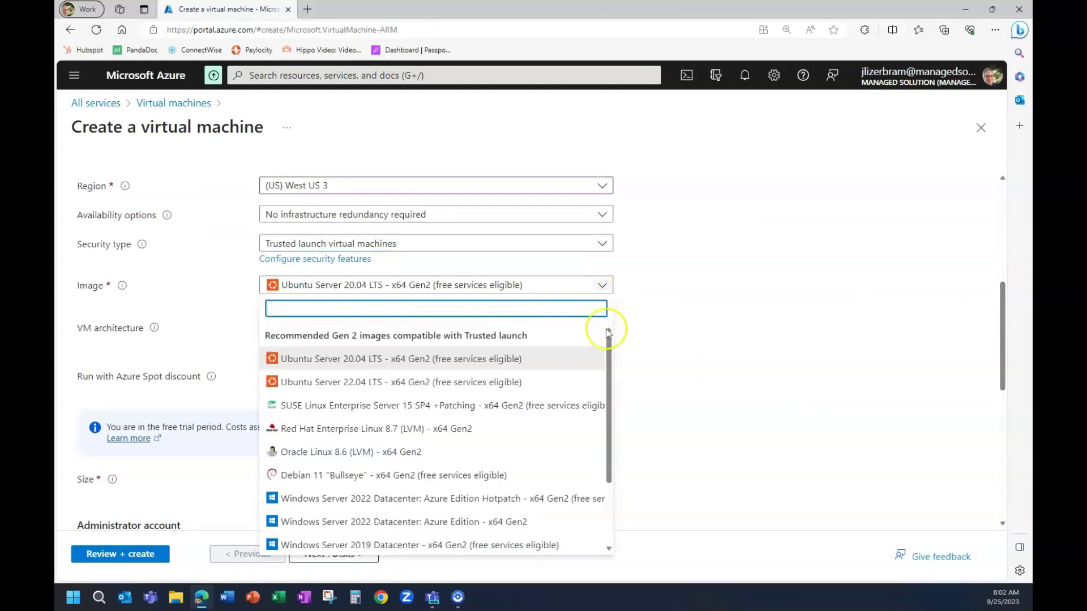
{"action": "left_click", "coordinate": [390, 523]}
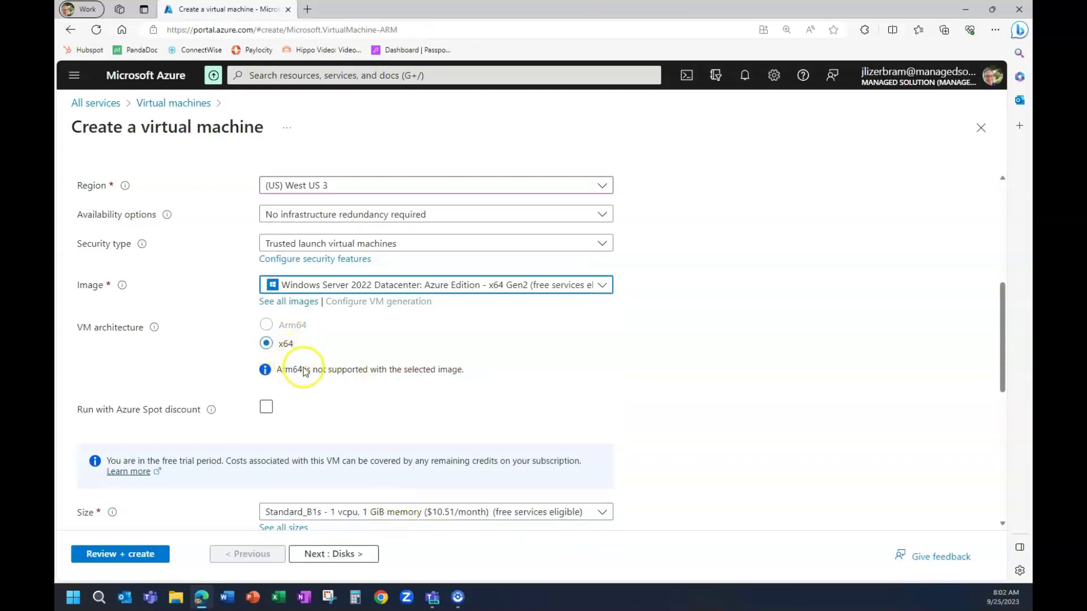
{"action": "mouse_move", "coordinate": [211, 411]}
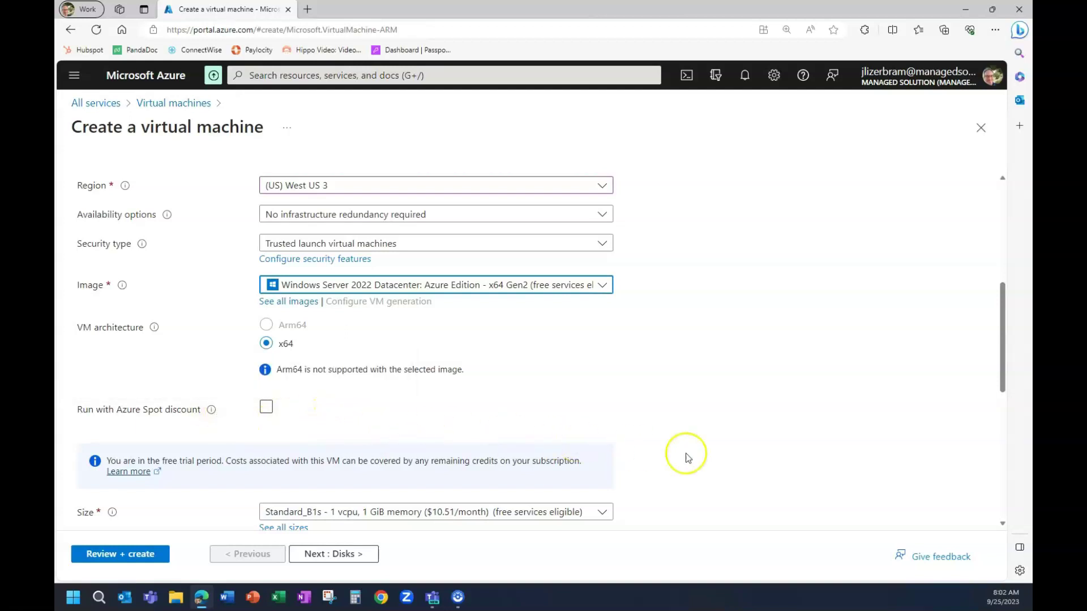
Open the full catalogue of VM sizes from the Size dropdown.
{"action": "left_click_drag", "start_coordinate": [1002, 325], "coordinate": [1016, 417]}
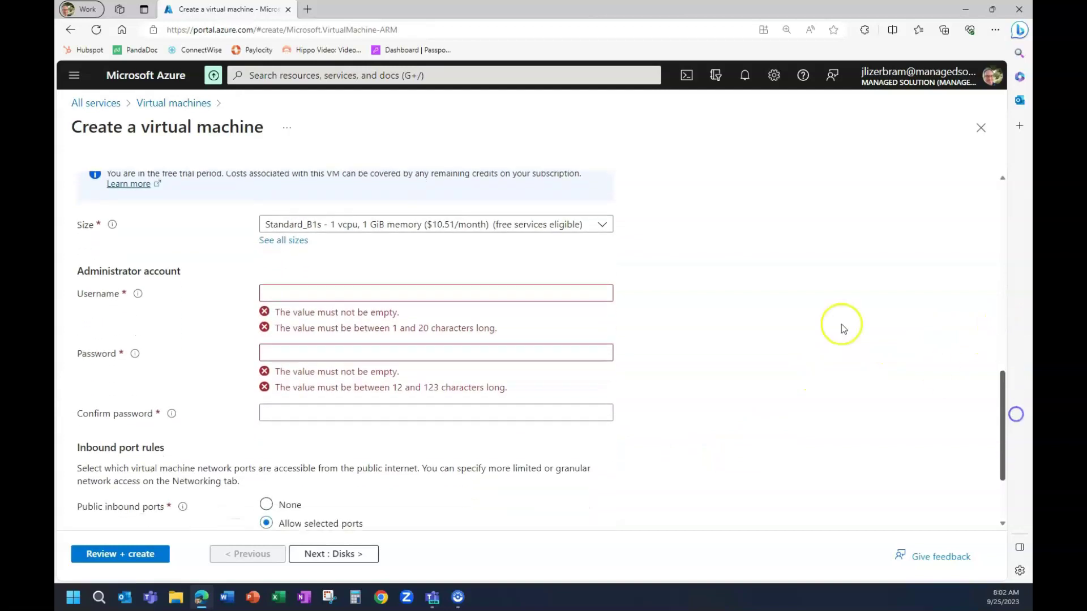
{"action": "left_click", "coordinate": [603, 227]}
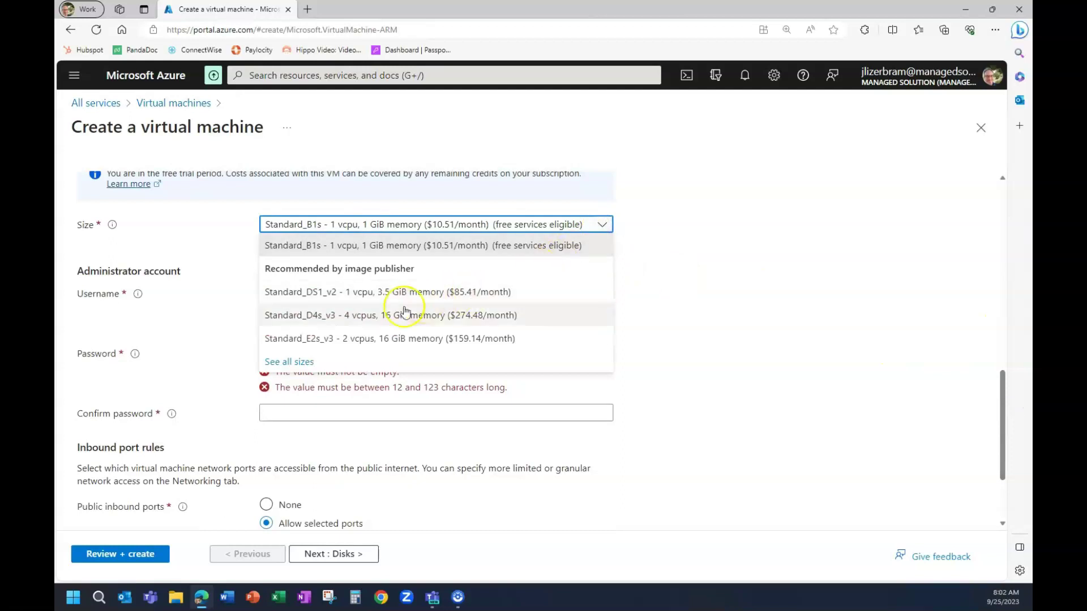
{"action": "left_click", "coordinate": [338, 320]}
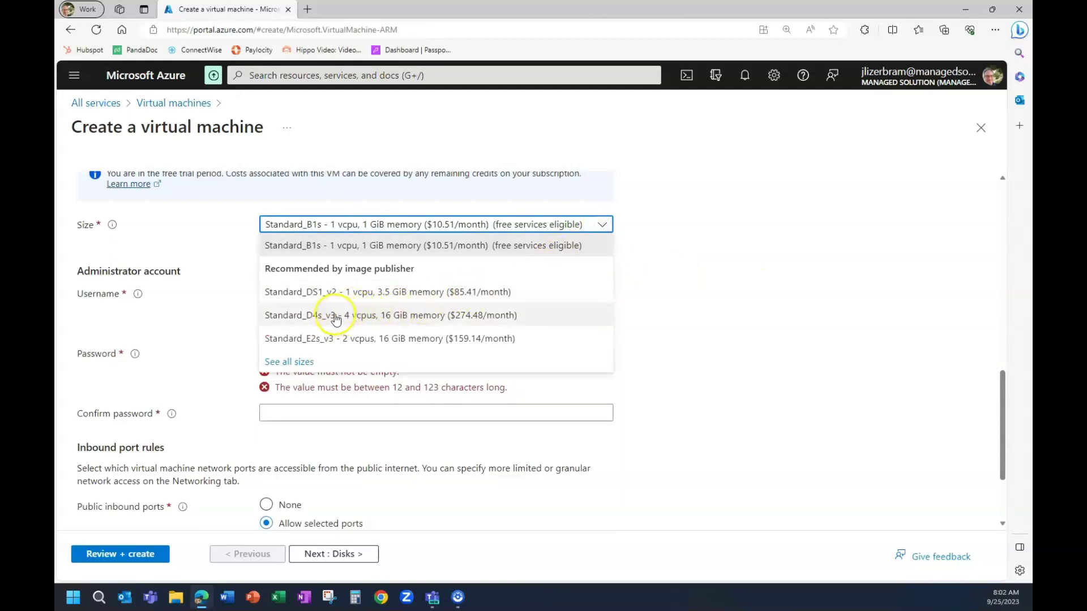
{"action": "left_click", "coordinate": [289, 362]}
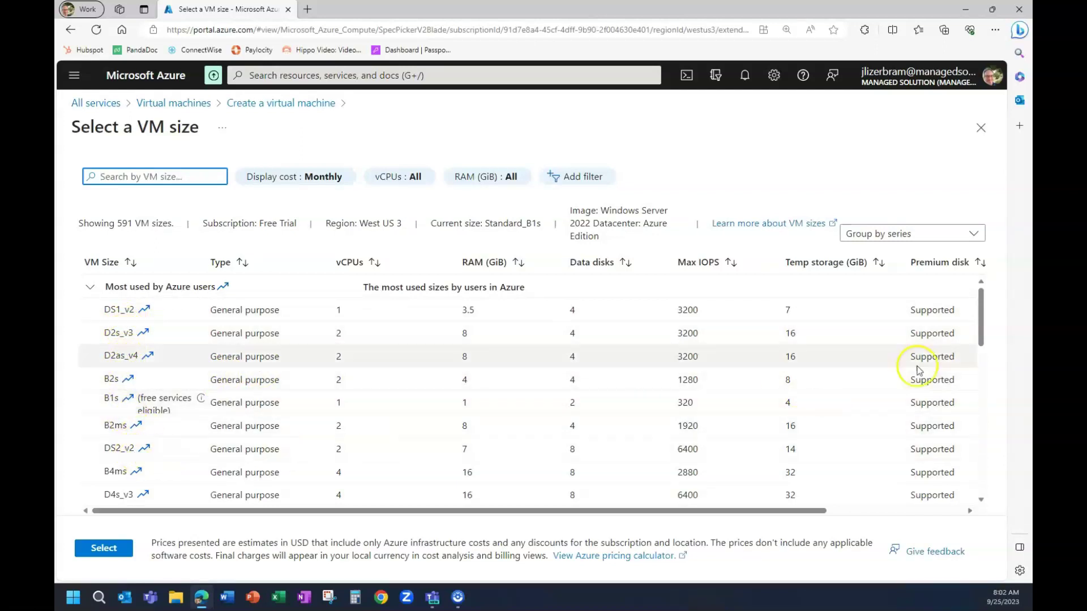
Expand the D-Series v3 group and select Standard_D4s_v3 (4 vCPUs, 16 GiB RAM).
{"action": "left_click_drag", "start_coordinate": [983, 321], "coordinate": [978, 395]}
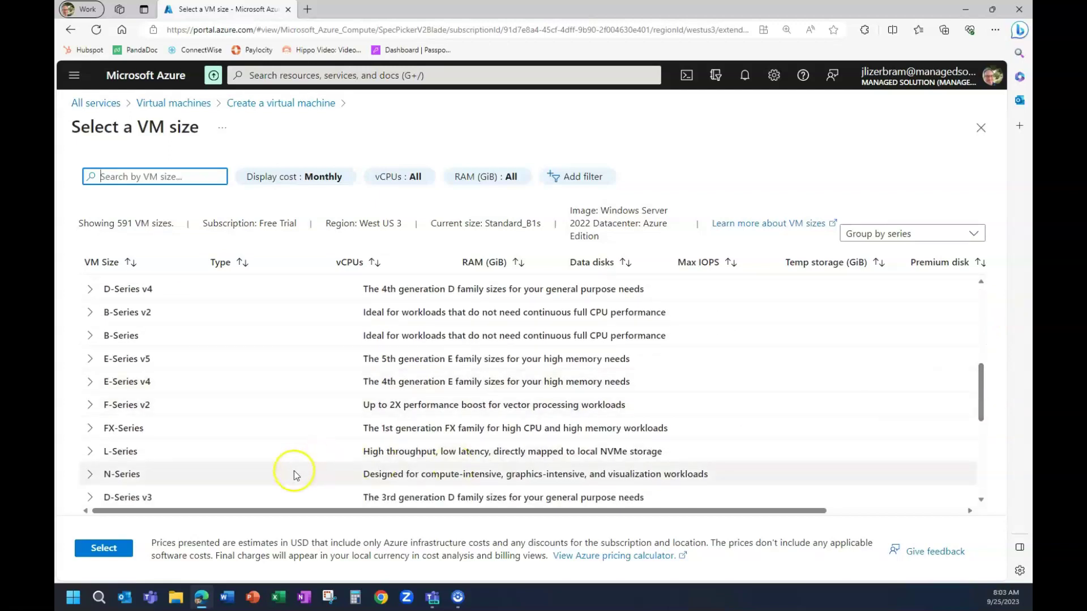
{"action": "left_click", "coordinate": [90, 497]}
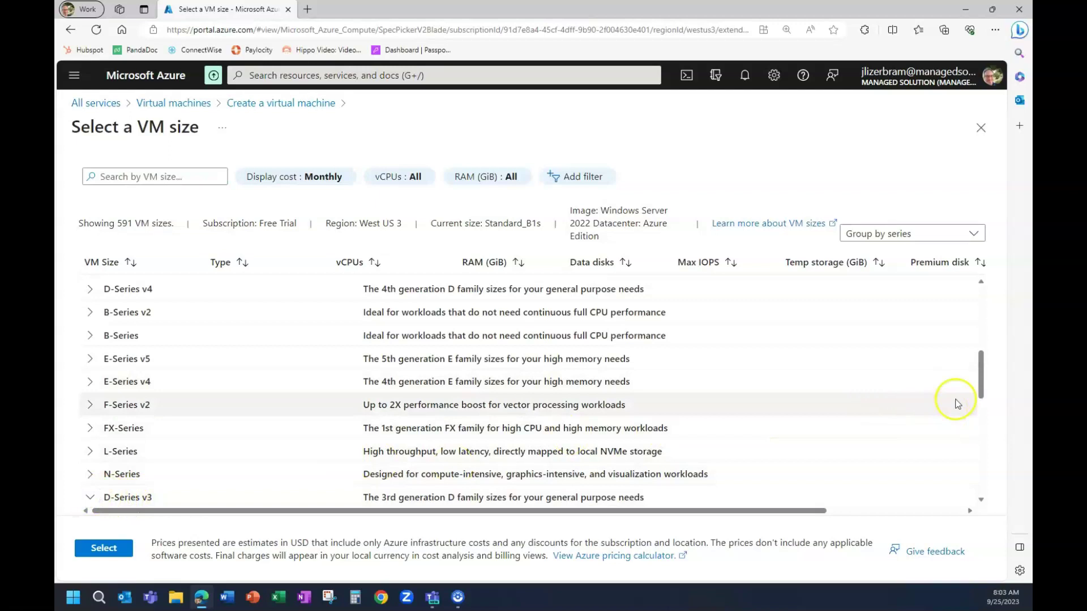
{"action": "left_click_drag", "start_coordinate": [980, 375], "coordinate": [986, 416]}
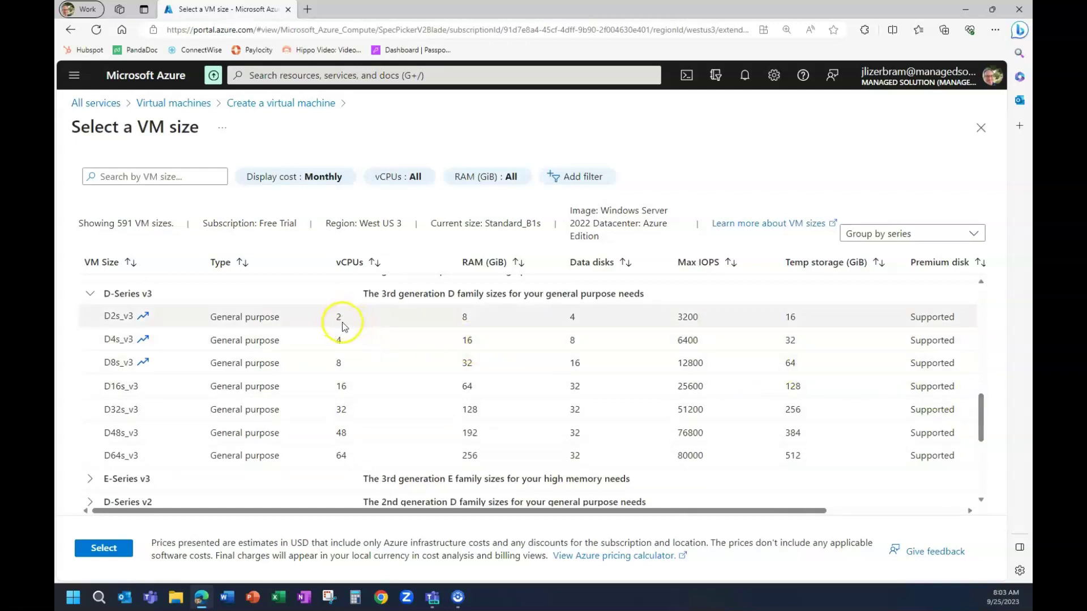
{"action": "left_click", "coordinate": [454, 317]}
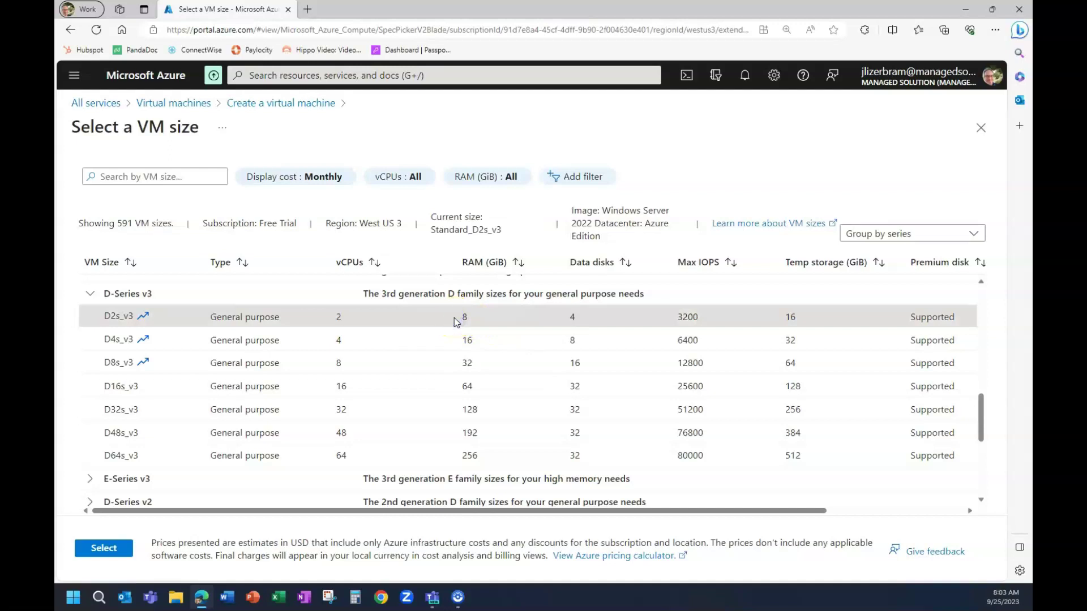
{"action": "left_click", "coordinate": [454, 343]}
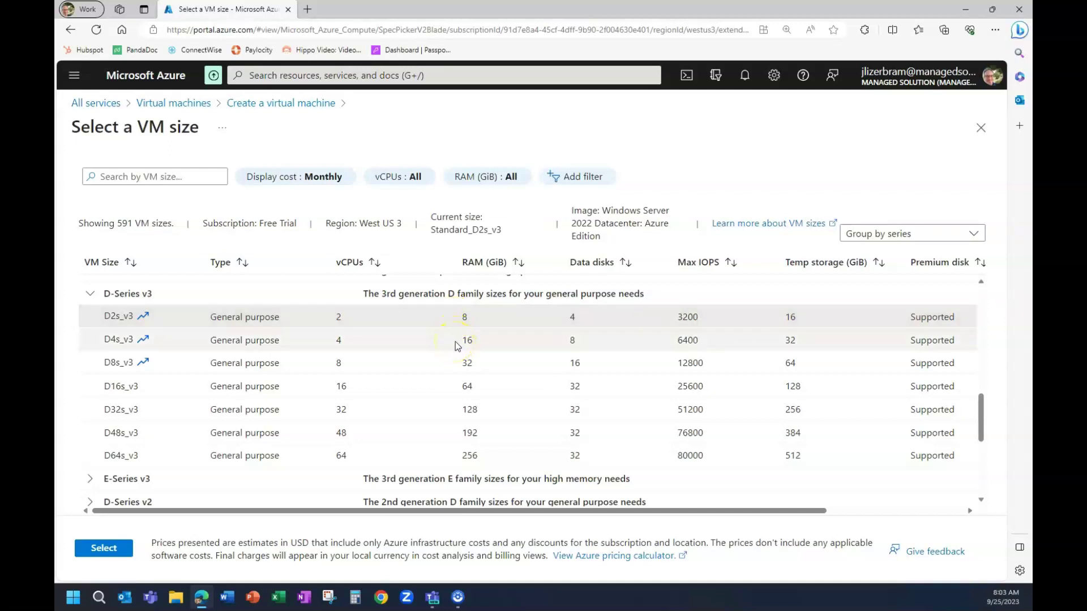
{"action": "left_click", "coordinate": [455, 341]}
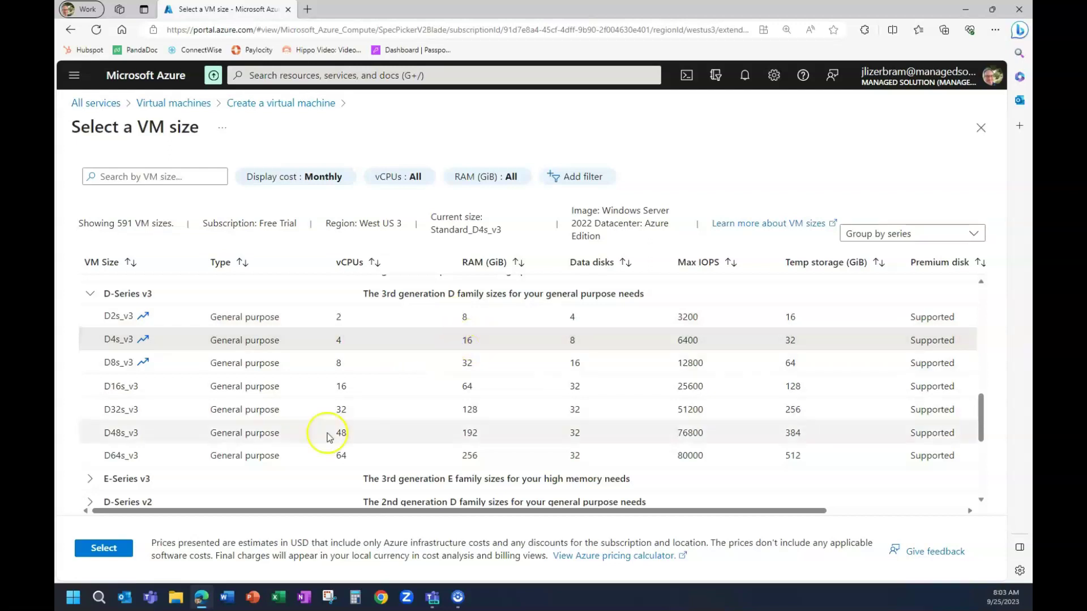
Apply Standard_D4s_v3, then enter an administrator username and a confirmed password.
{"action": "left_click", "coordinate": [110, 548]}
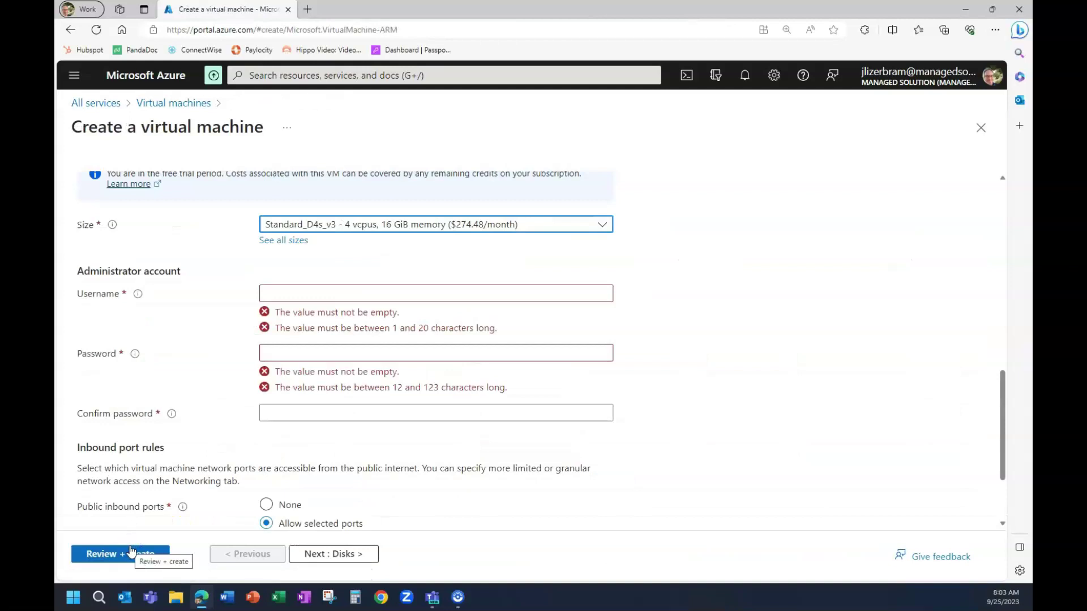
{"action": "left_click", "coordinate": [298, 291]}
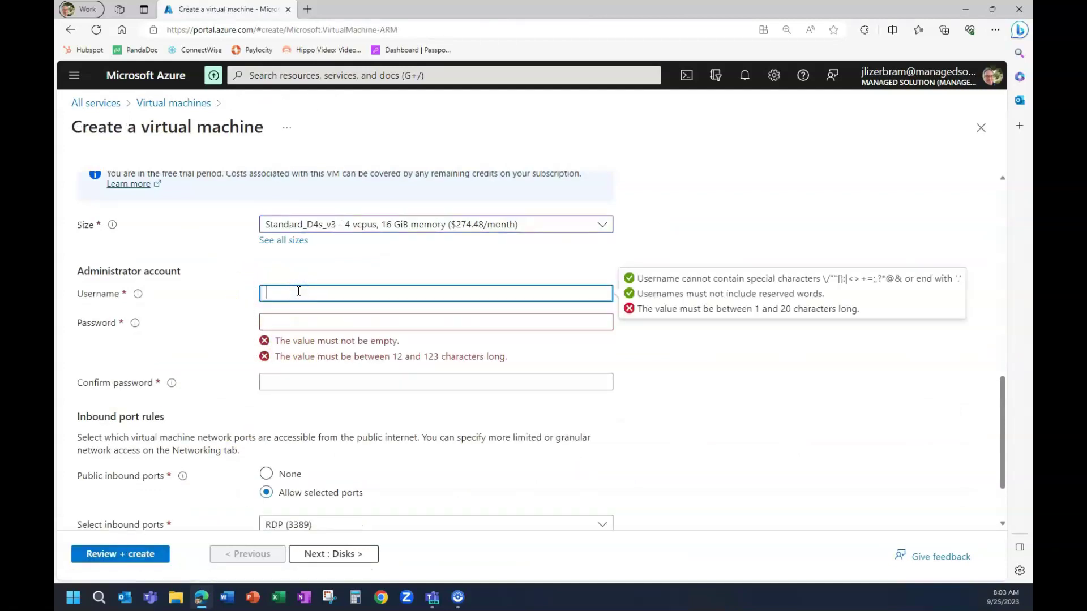
{"action": "type", "text": "jlizerbram"}
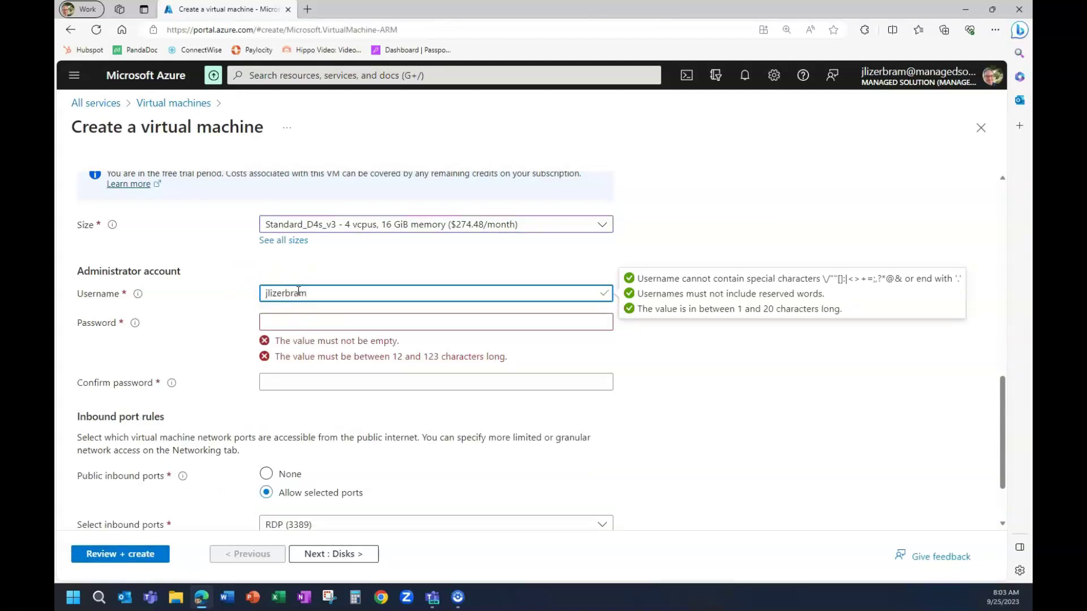
{"action": "key", "text": "Tab"}
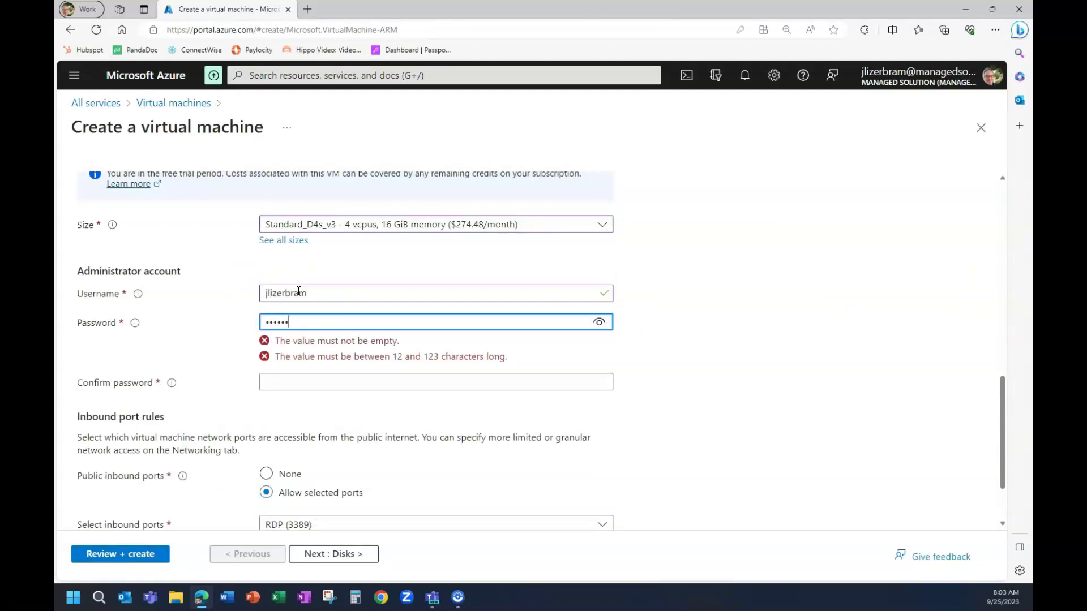
{"action": "type", "text": "••••••••"}
{"action": "left_click", "coordinate": [360, 347]}
{"action": "type", "text": "••••"}
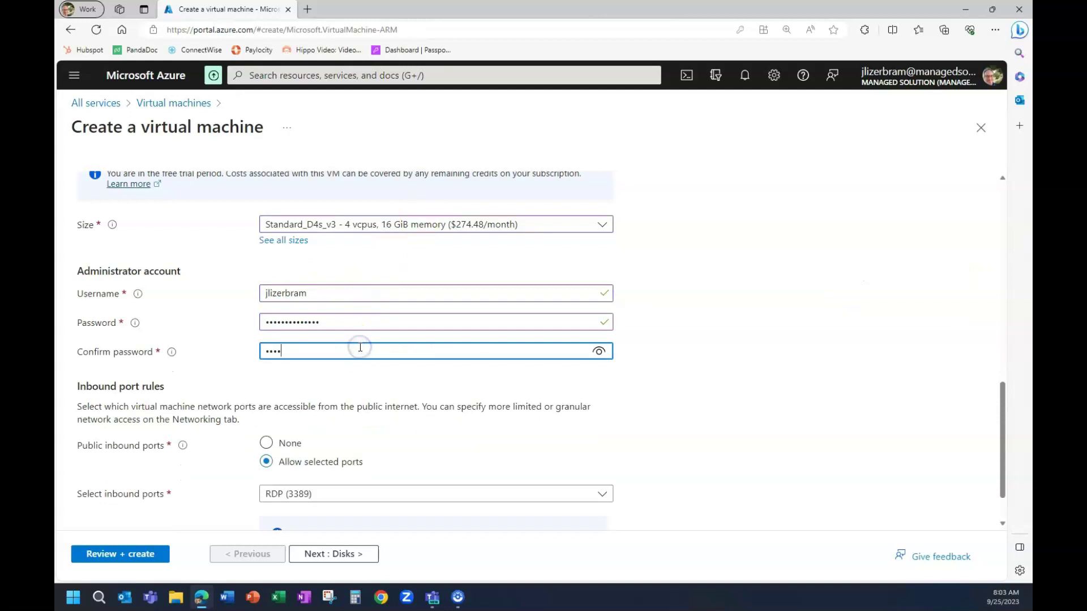
{"action": "scroll", "coordinate": [388, 376], "scroll_direction": "down", "scroll_amount": 1}
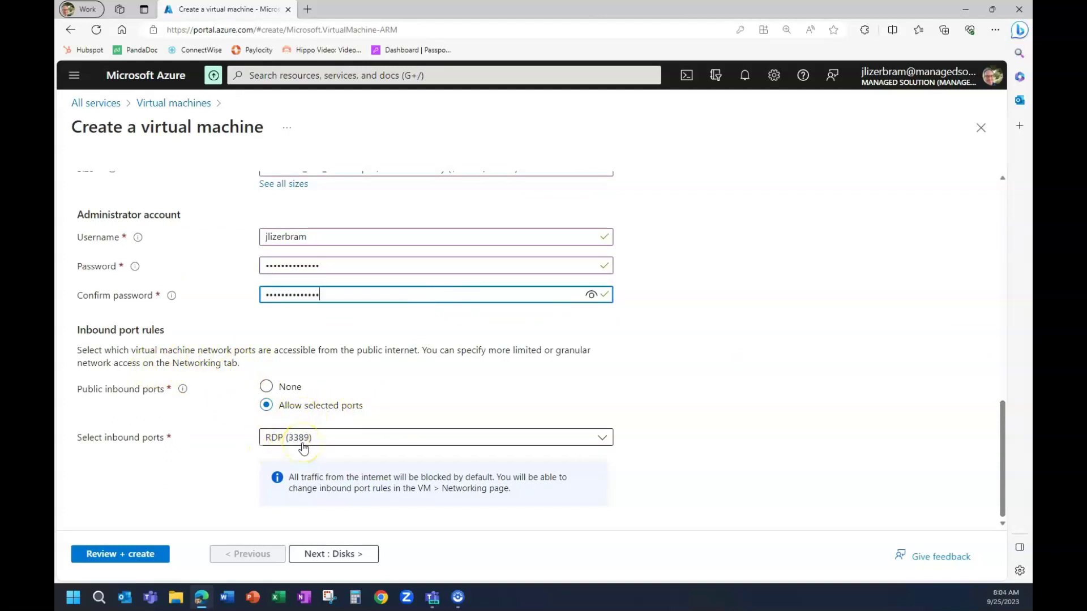
Leave the Disks settings at their defaults and continue to Networking.
{"action": "left_click", "coordinate": [339, 558]}
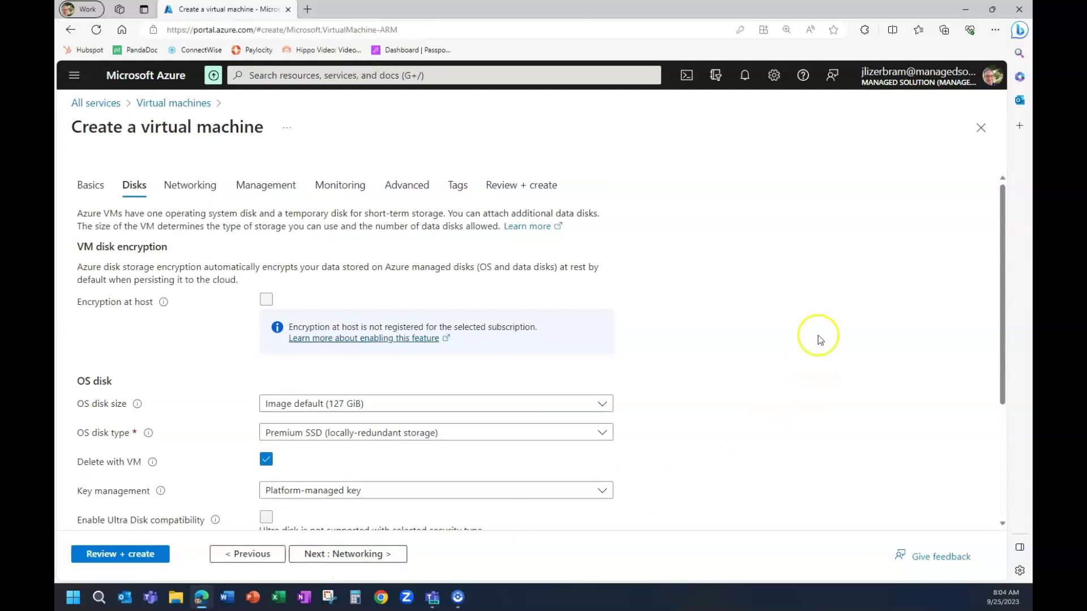
{"action": "left_click_drag", "start_coordinate": [998, 245], "coordinate": [993, 321]}
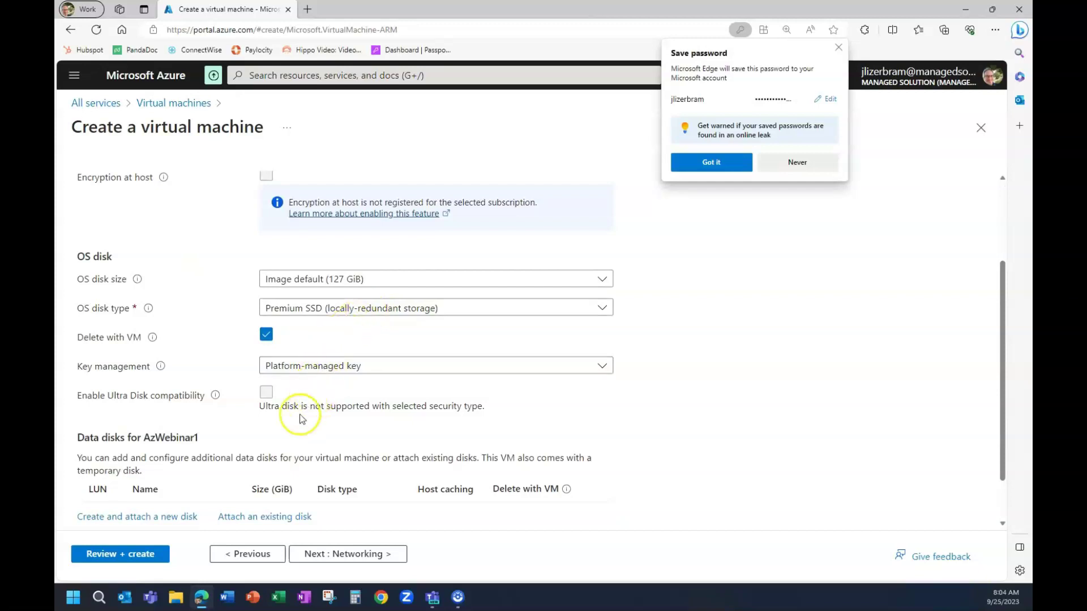
{"action": "left_click_drag", "start_coordinate": [1001, 357], "coordinate": [1000, 424]}
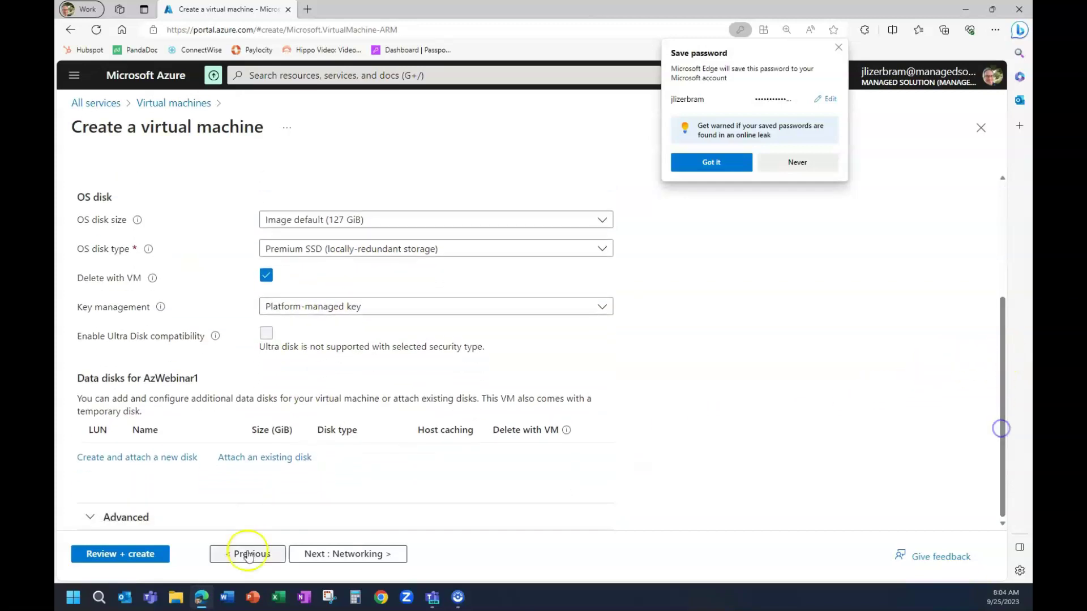
{"action": "left_click", "coordinate": [354, 554]}
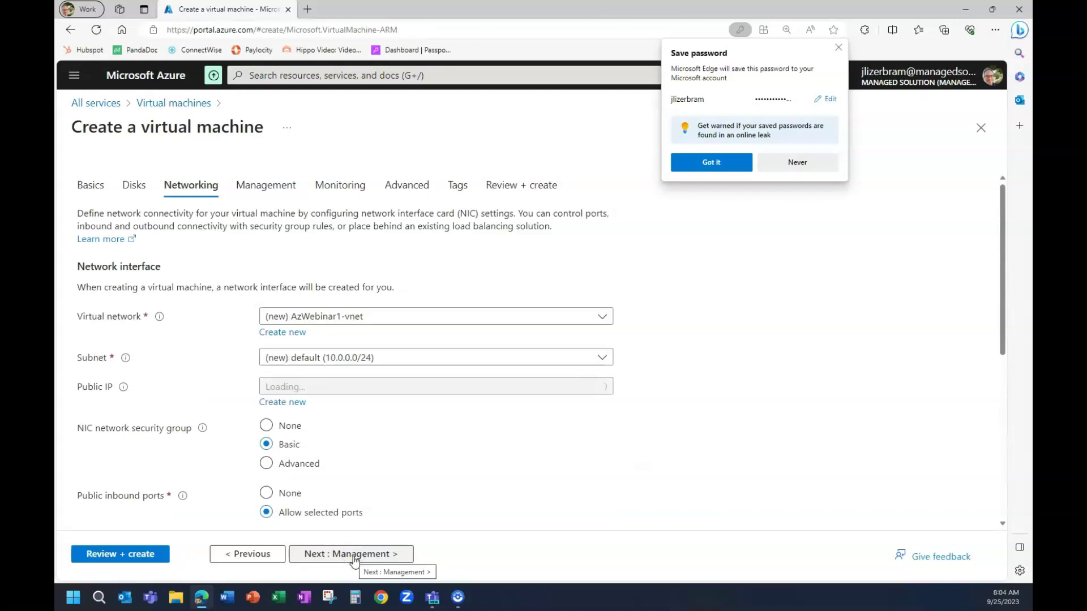
Decline Edge's password save and keep the new AzWebinar1-ip public IP.
{"action": "left_click", "coordinate": [798, 163]}
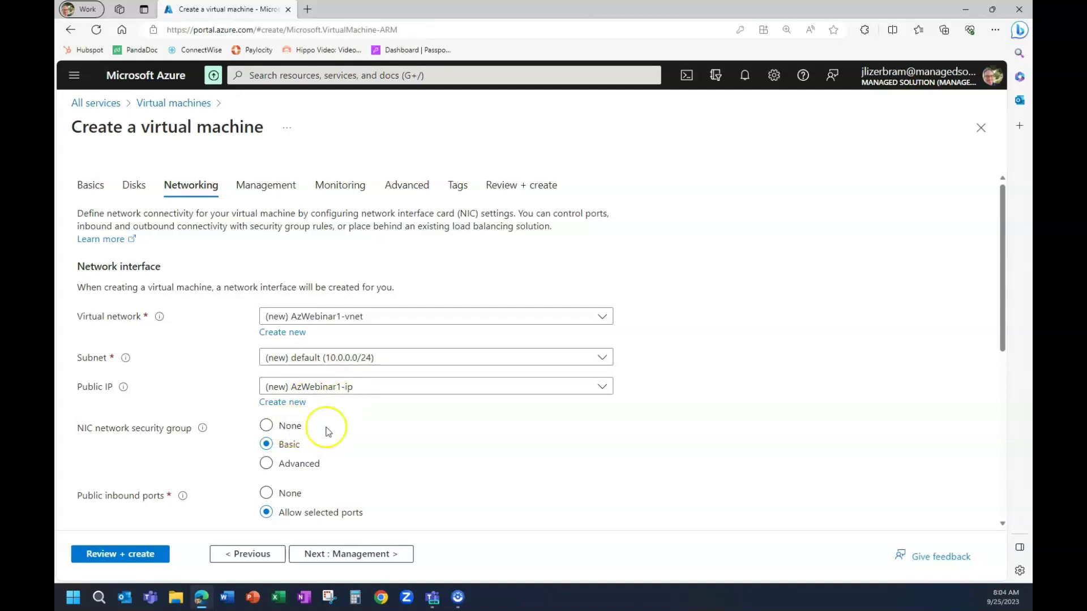
{"action": "left_click", "coordinate": [330, 388]}
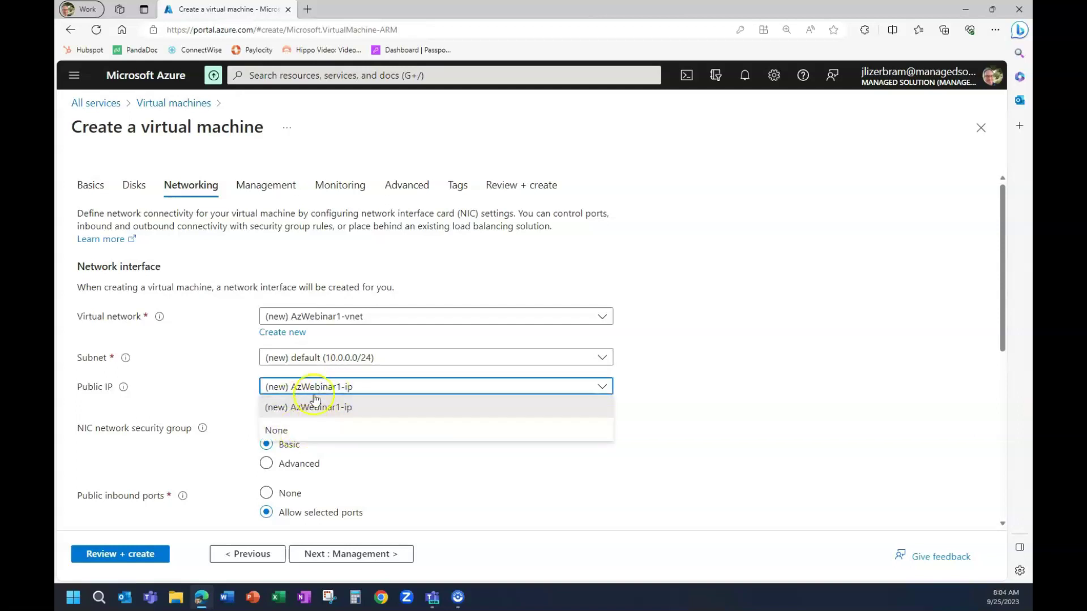
{"action": "left_click", "coordinate": [316, 403]}
{"action": "left_click_drag", "start_coordinate": [1002, 270], "coordinate": [1018, 368]}
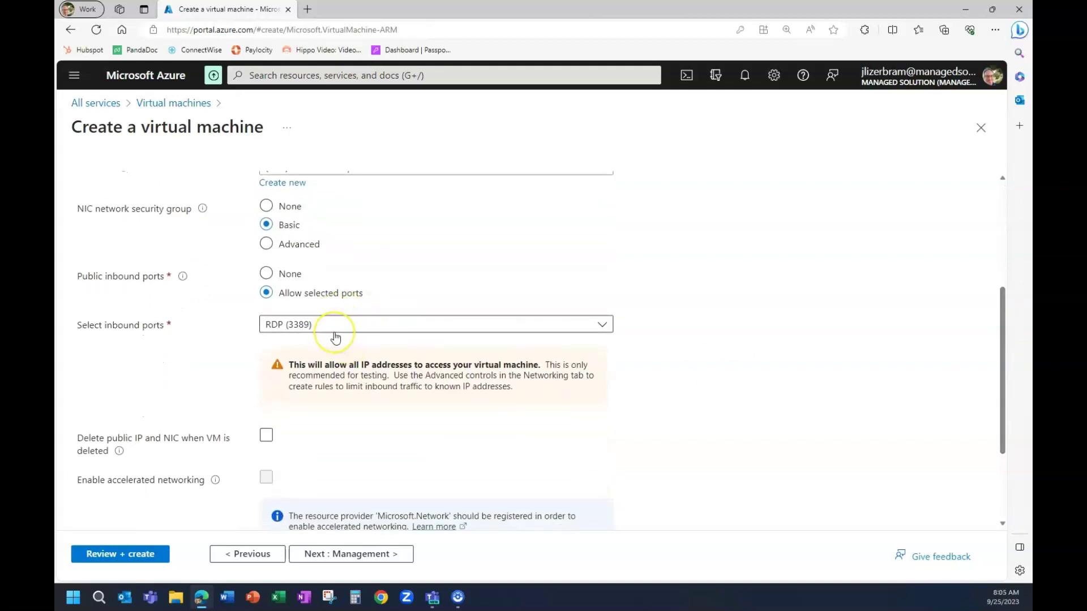
Allow only RDP (3389) inbound and continue to Management.
{"action": "left_click", "coordinate": [374, 325]}
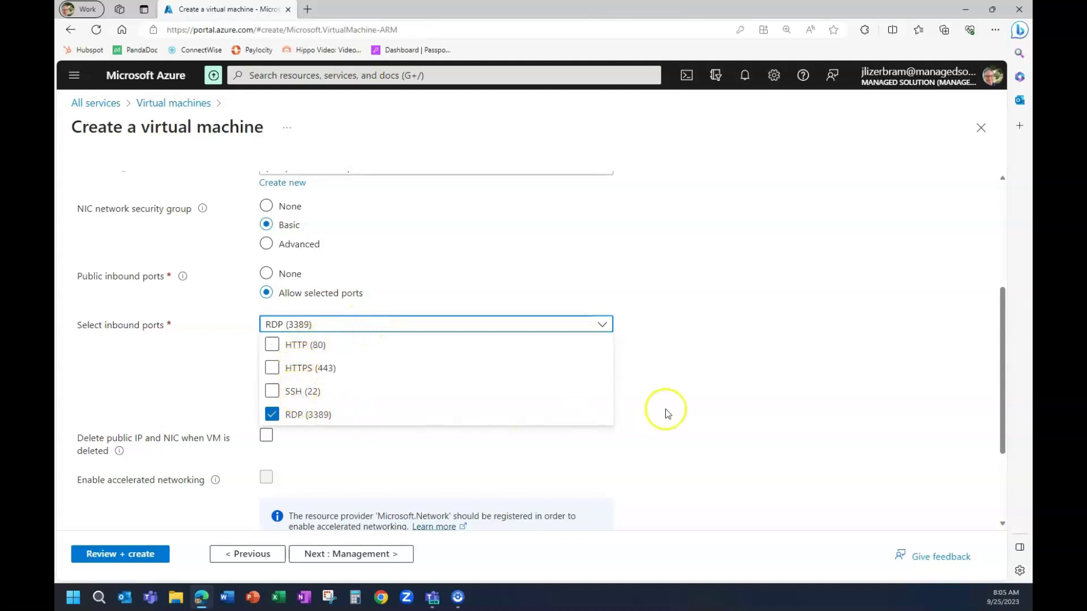
{"action": "left_click", "coordinate": [779, 385]}
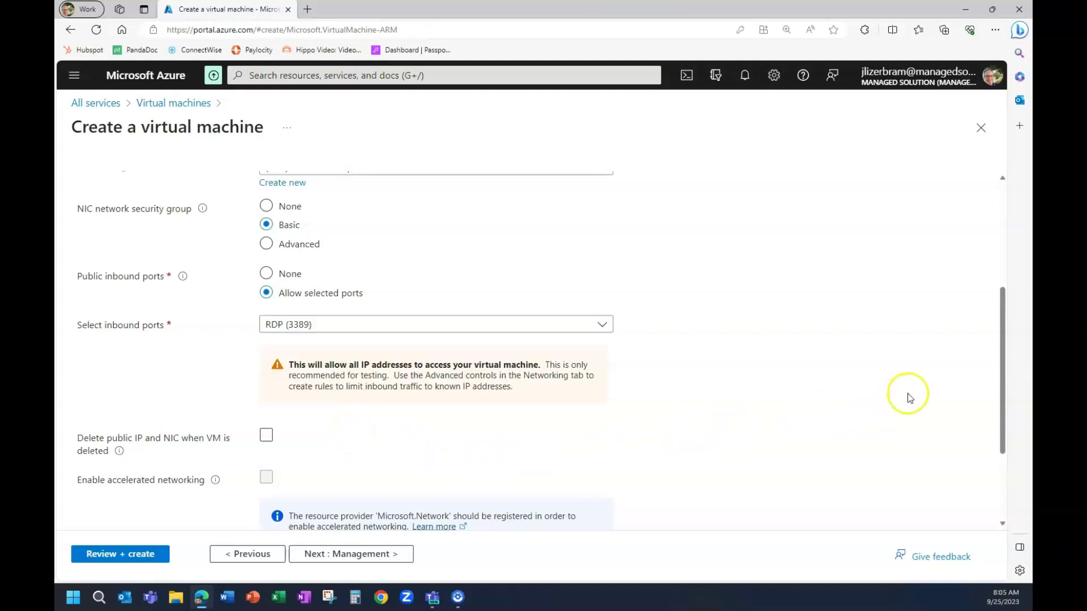
{"action": "left_click_drag", "start_coordinate": [1002, 361], "coordinate": [1017, 451]}
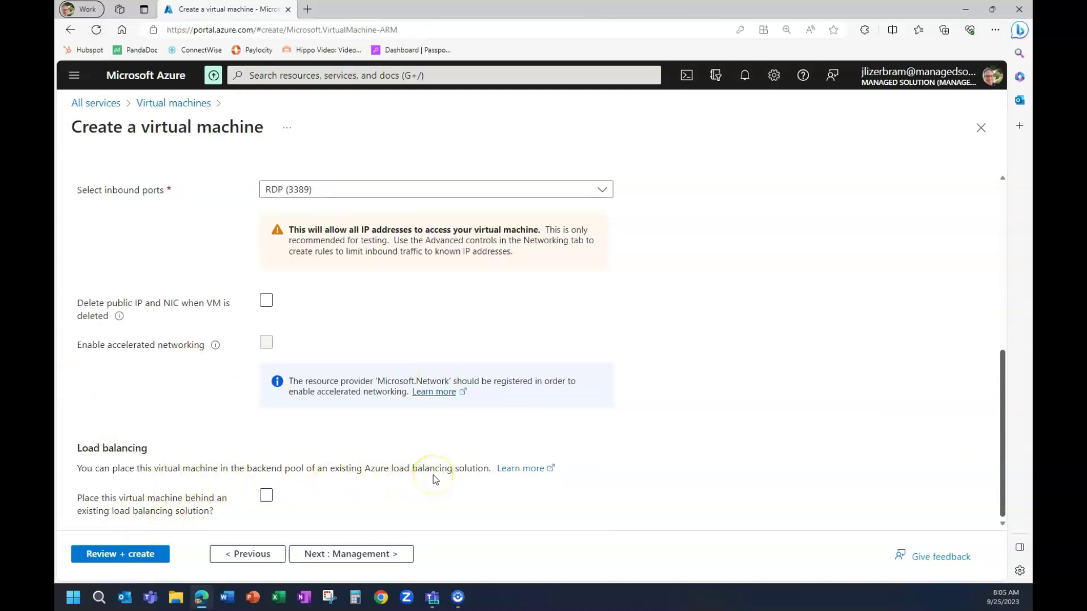
{"action": "left_click", "coordinate": [354, 555]}
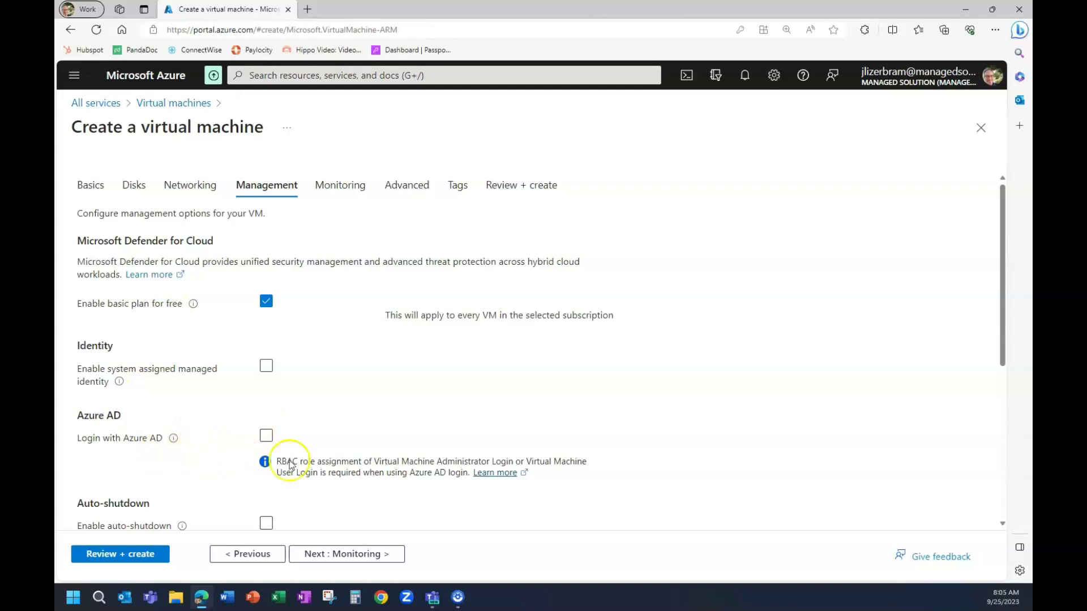
Review the Management options, leaving auto-shutdown and backup off.
{"action": "left_click_drag", "start_coordinate": [995, 316], "coordinate": [998, 486]}
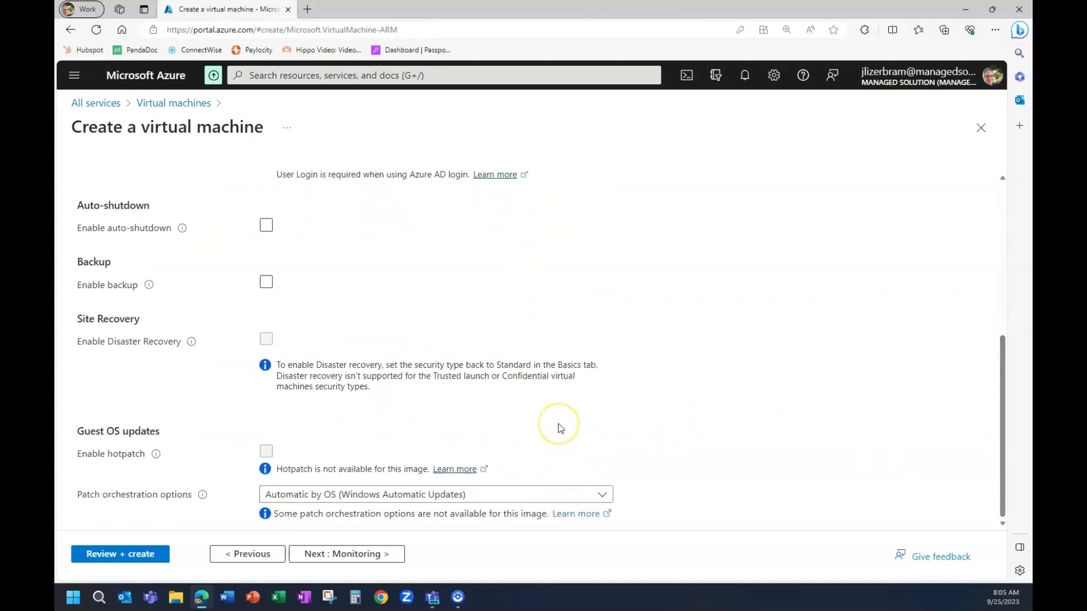
Keep default Monitoring and Advanced options with capacity reservation group None, reaching Tags.
{"action": "left_click", "coordinate": [348, 559]}
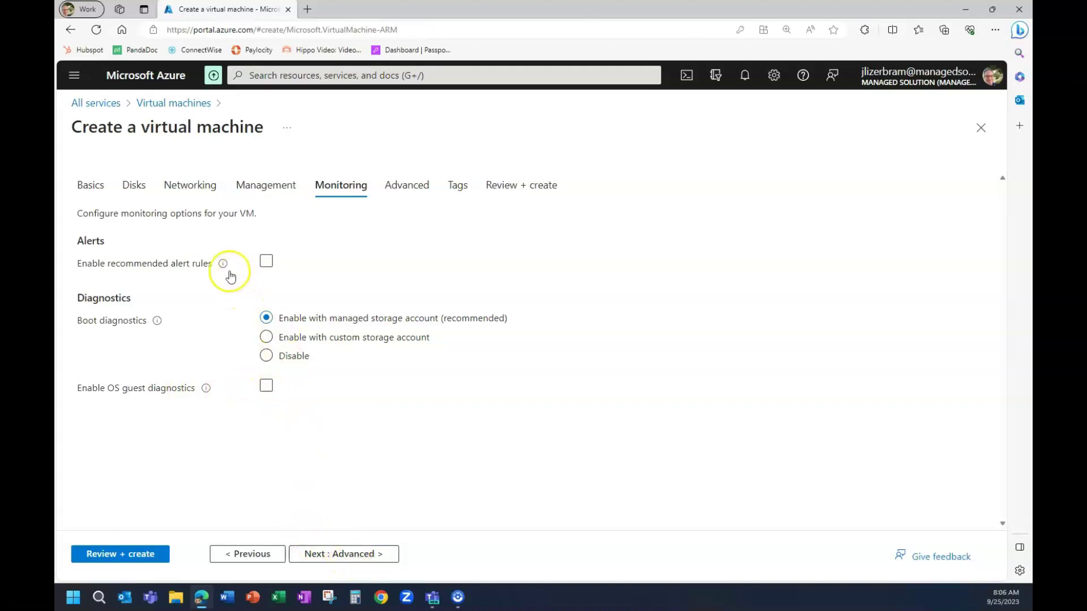
{"action": "mouse_move", "coordinate": [224, 265]}
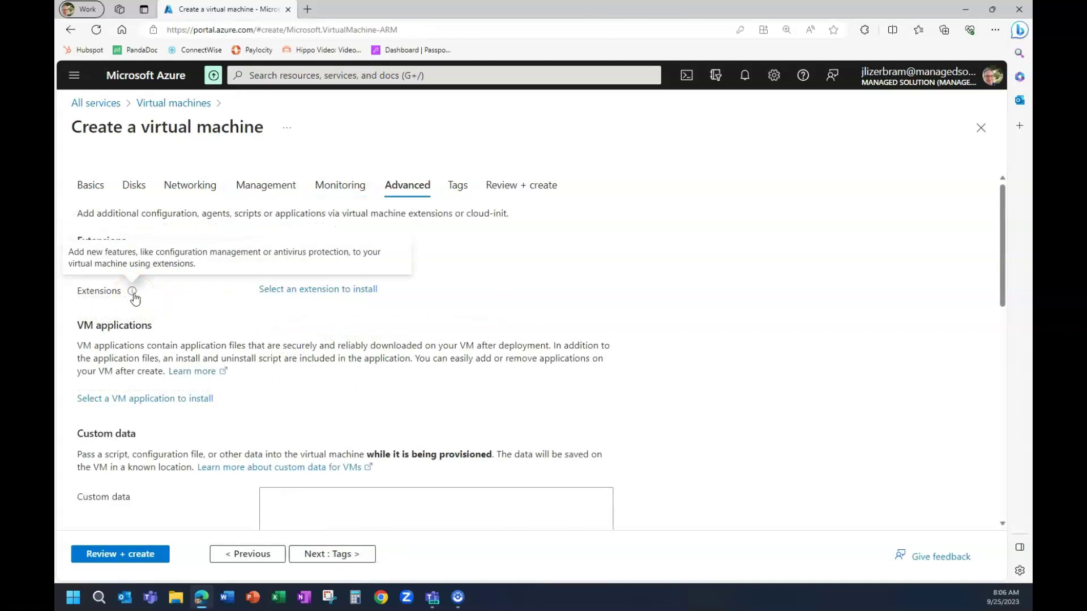
{"action": "left_click_drag", "start_coordinate": [1000, 272], "coordinate": [1007, 484]}
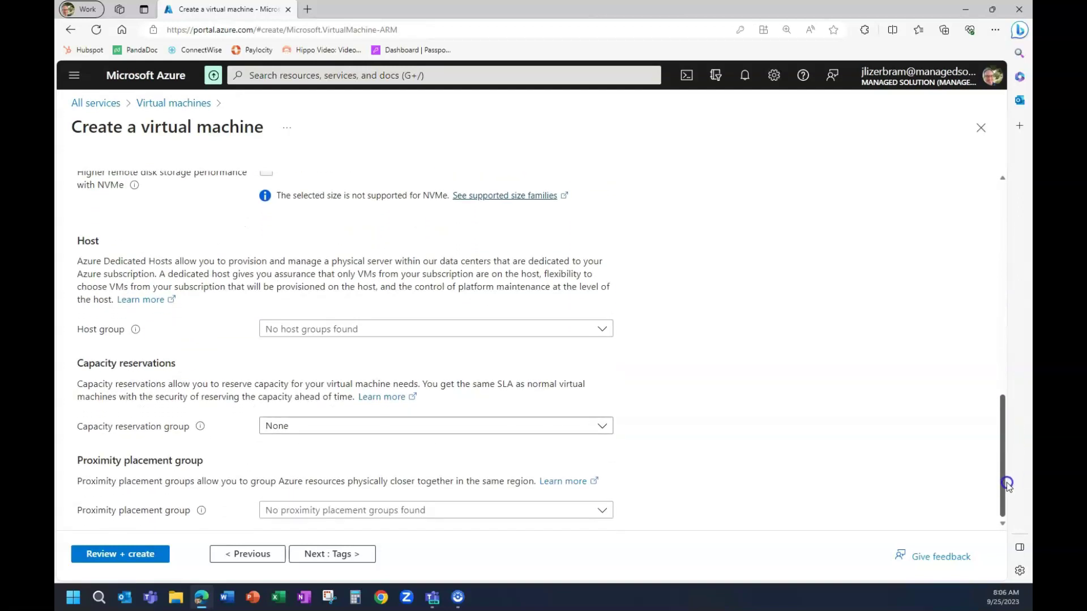
{"action": "left_click", "coordinate": [330, 427]}
{"action": "left_click", "coordinate": [329, 426]}
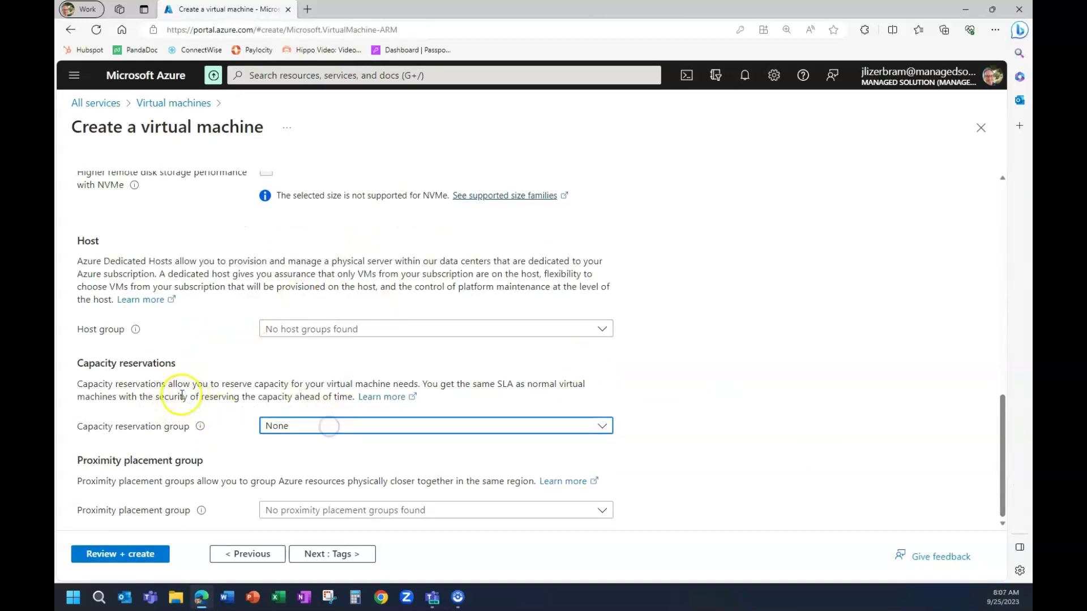
{"action": "left_click", "coordinate": [340, 553]}
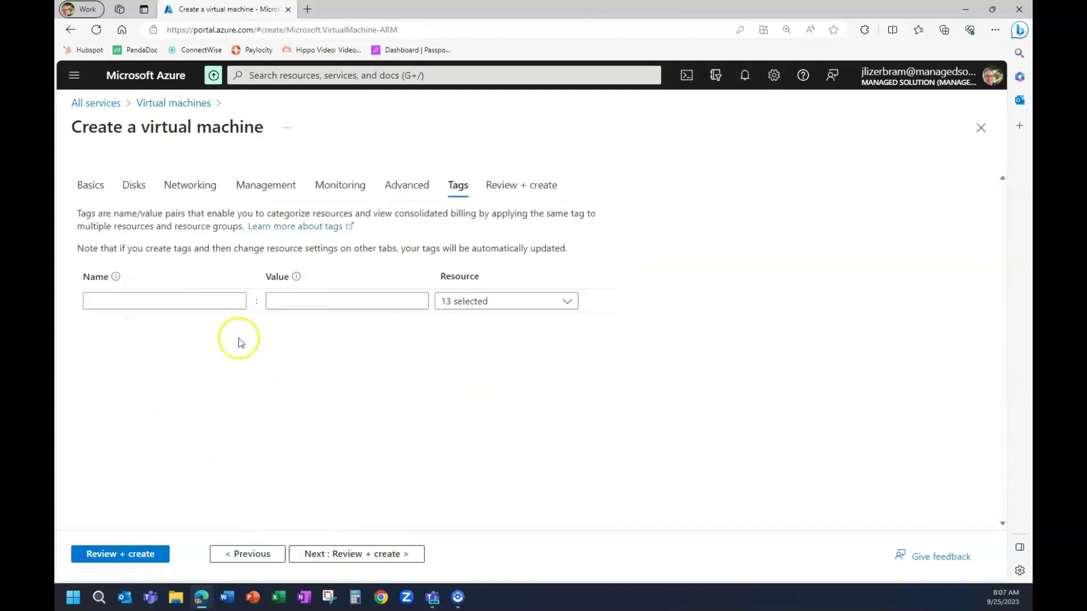
Review the AzWebinar1 summary and create the VM in AzureWebinar.
{"action": "left_click", "coordinate": [363, 555]}
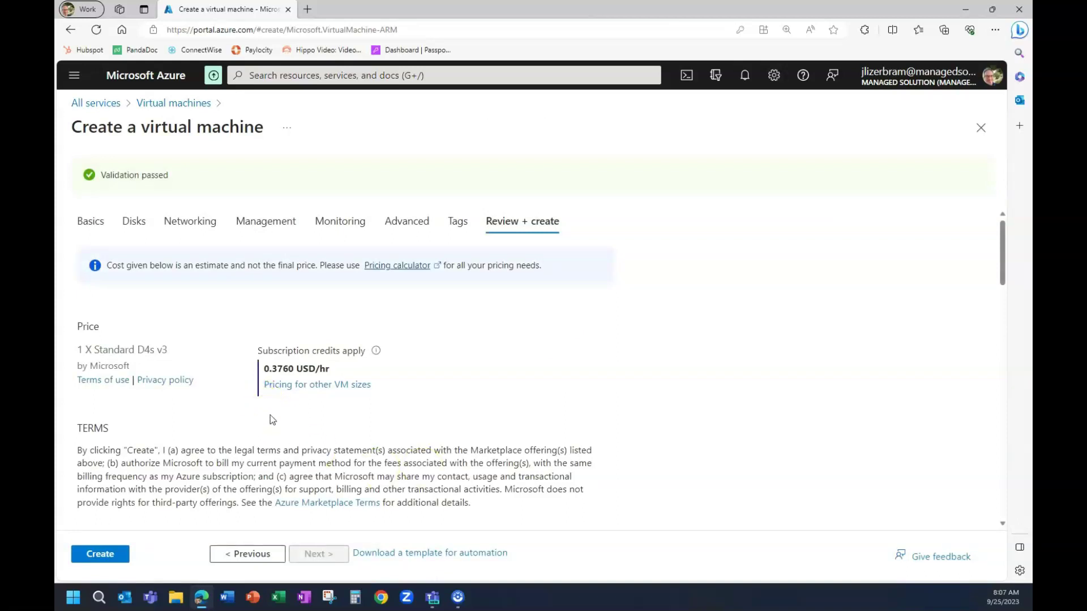
{"action": "left_click_drag", "start_coordinate": [1001, 235], "coordinate": [1025, 477]}
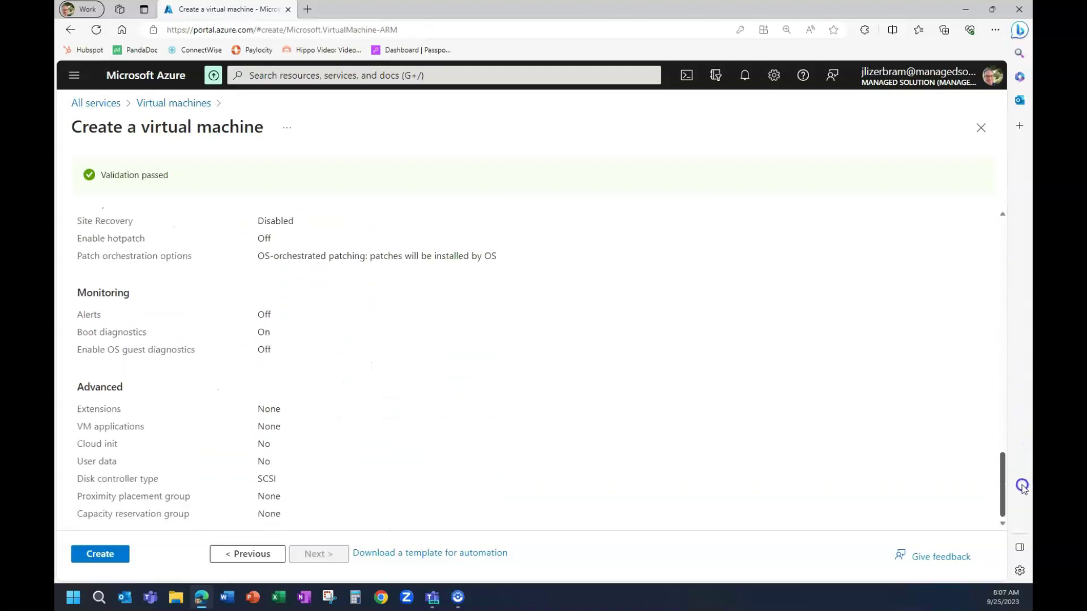
{"action": "left_click", "coordinate": [108, 555]}
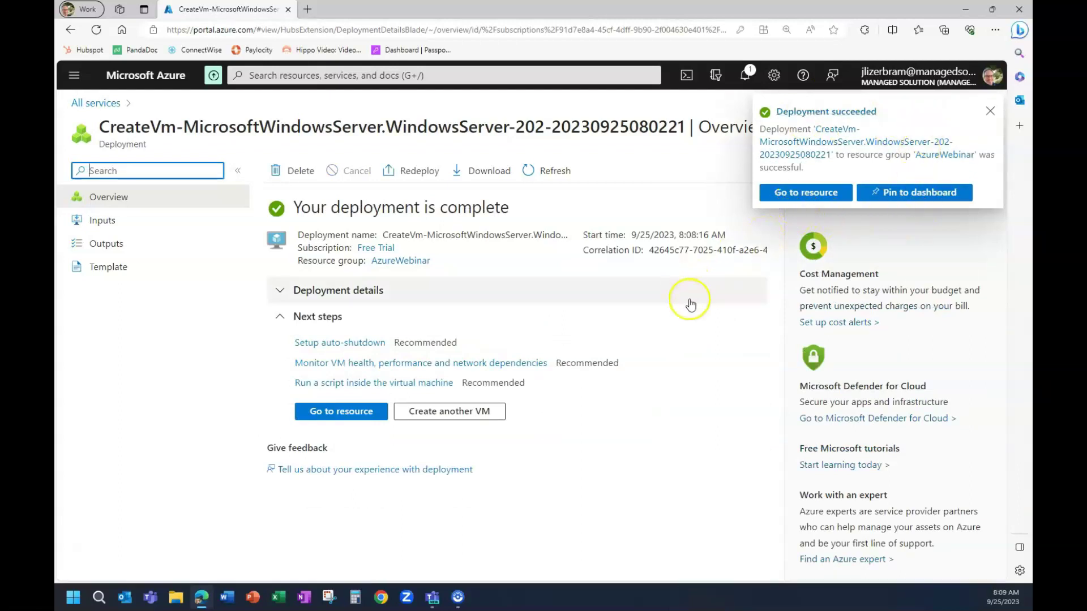
Inspect the five deployed resources and the deployment's Inputs, Outputs and Template, ending on All services.
{"action": "left_click", "coordinate": [280, 299]}
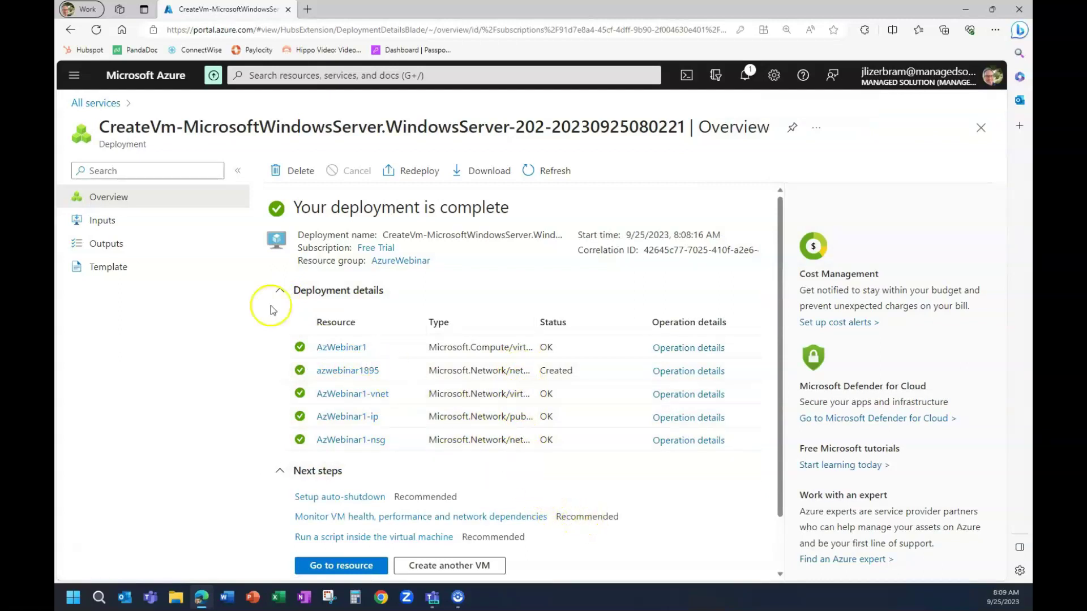
{"action": "left_click", "coordinate": [96, 224]}
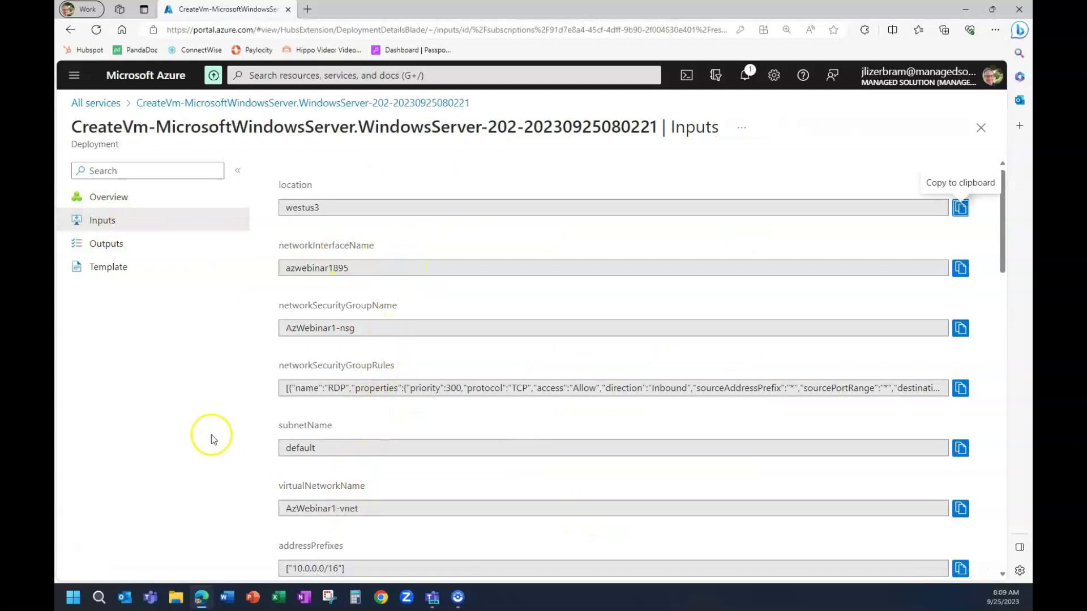
{"action": "left_click", "coordinate": [113, 250]}
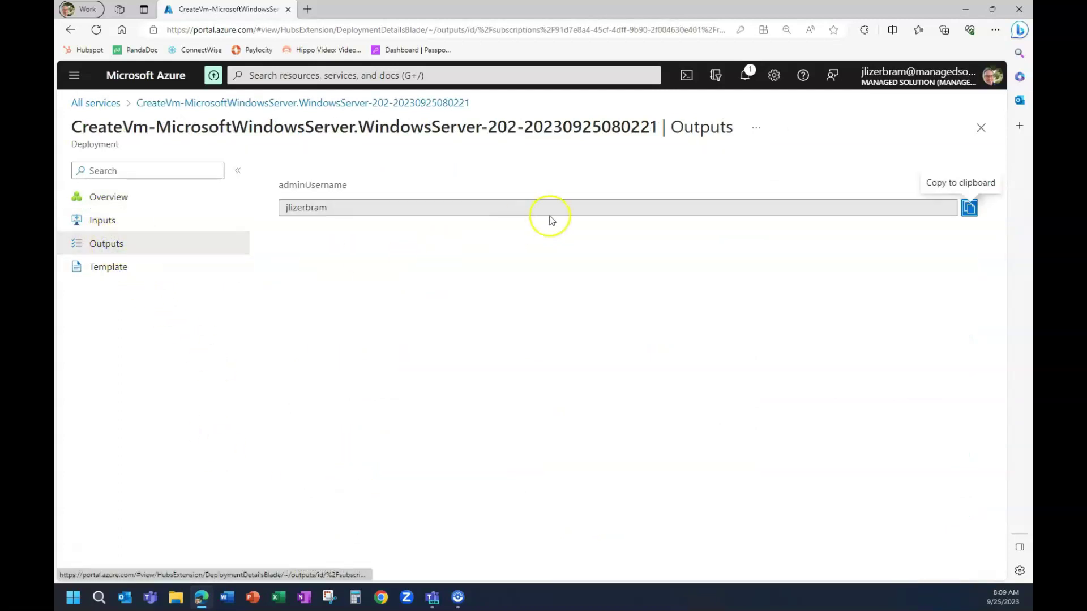
{"action": "left_click", "coordinate": [113, 268]}
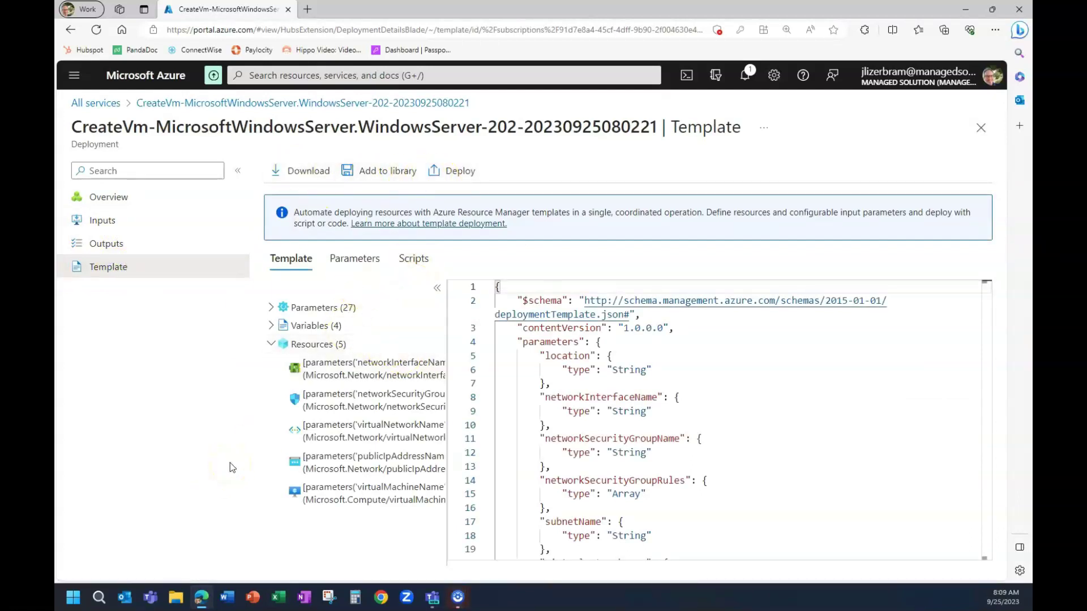
{"action": "left_click", "coordinate": [97, 106]}
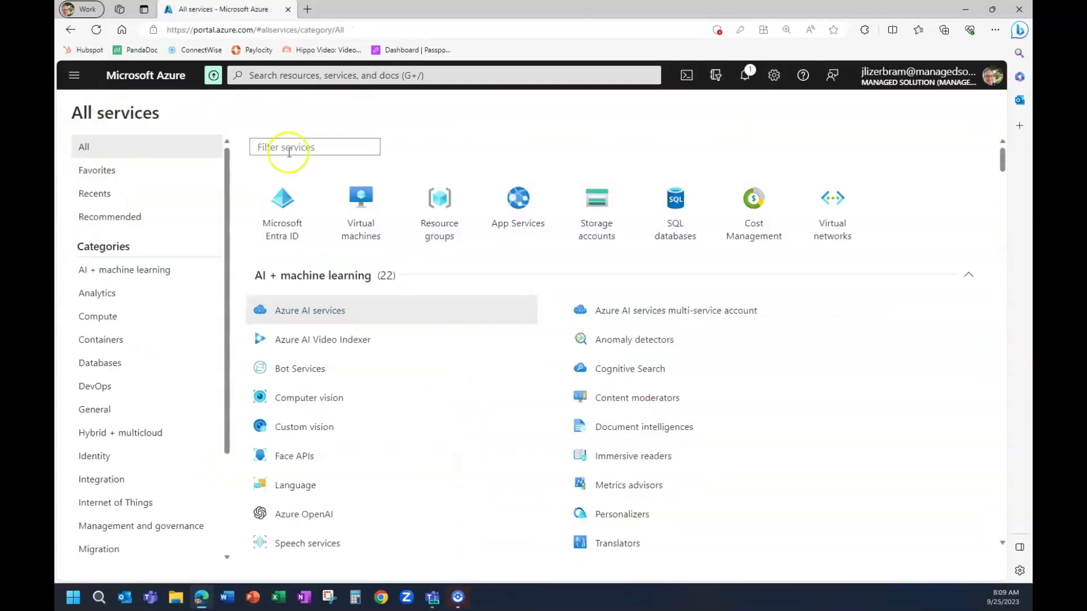
Select AzWebinar1 in Virtual machines, check its more-actions menu, and open its overview showing it Running.
{"action": "left_click", "coordinate": [355, 203]}
{"action": "left_click", "coordinate": [448, 326]}
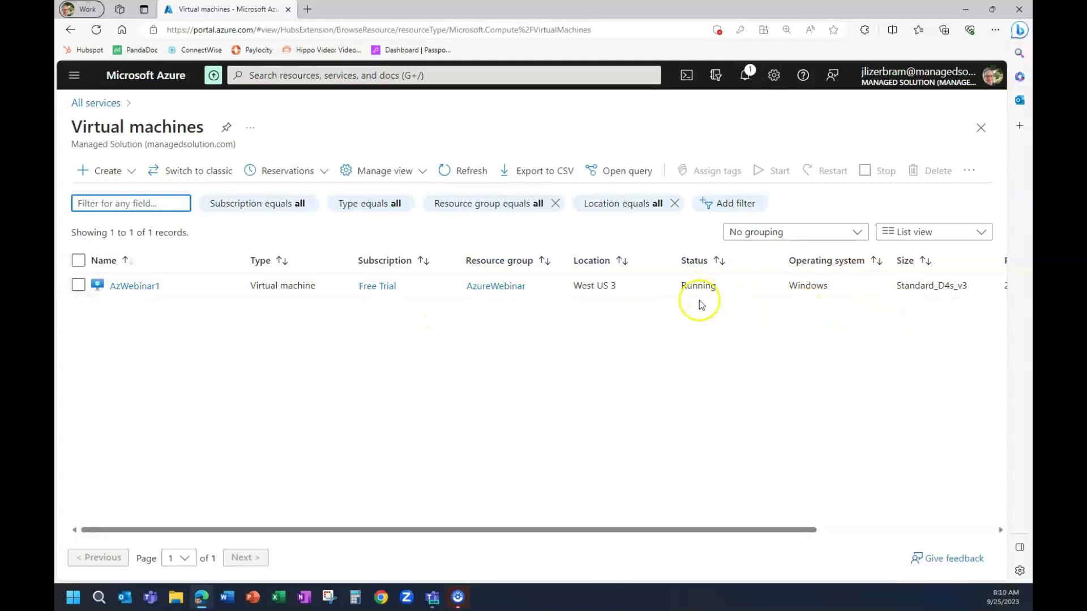
{"action": "left_click", "coordinate": [78, 285]}
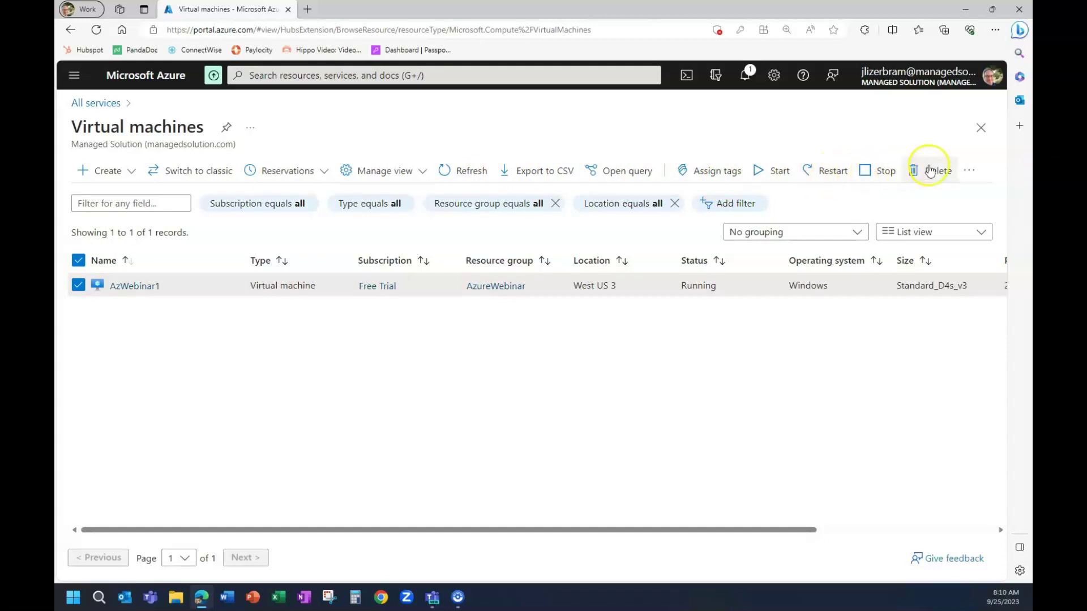
{"action": "left_click", "coordinate": [969, 171]}
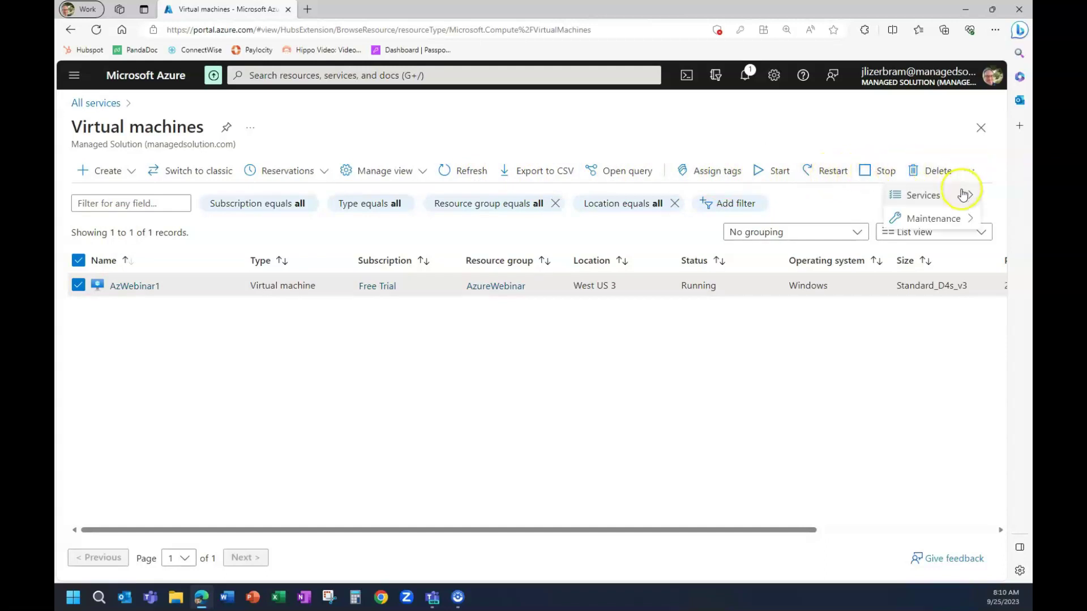
{"action": "mouse_move", "coordinate": [963, 194]}
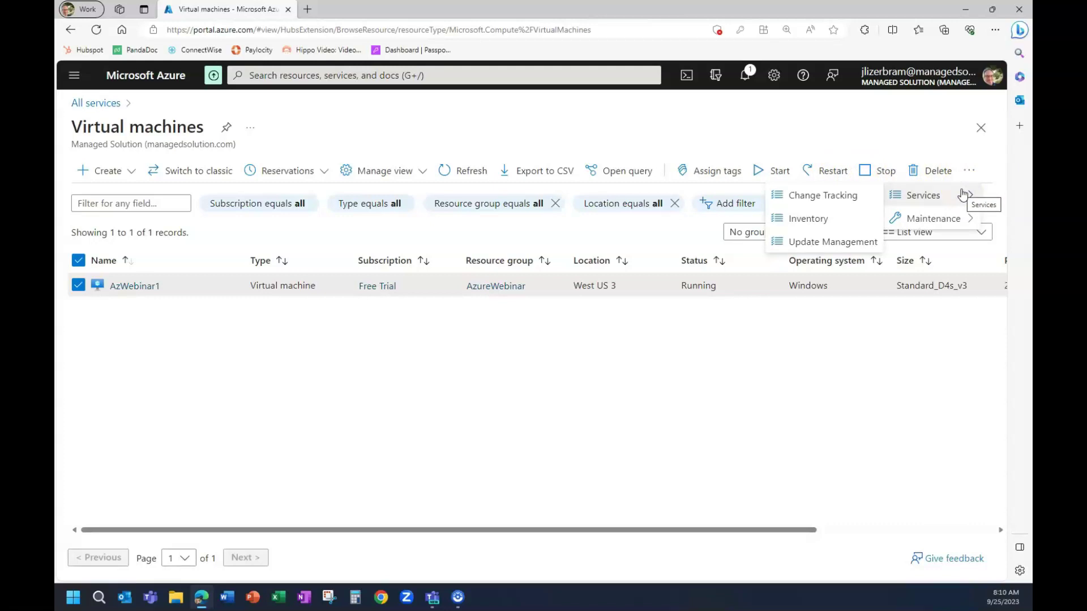
{"action": "mouse_move", "coordinate": [950, 221]}
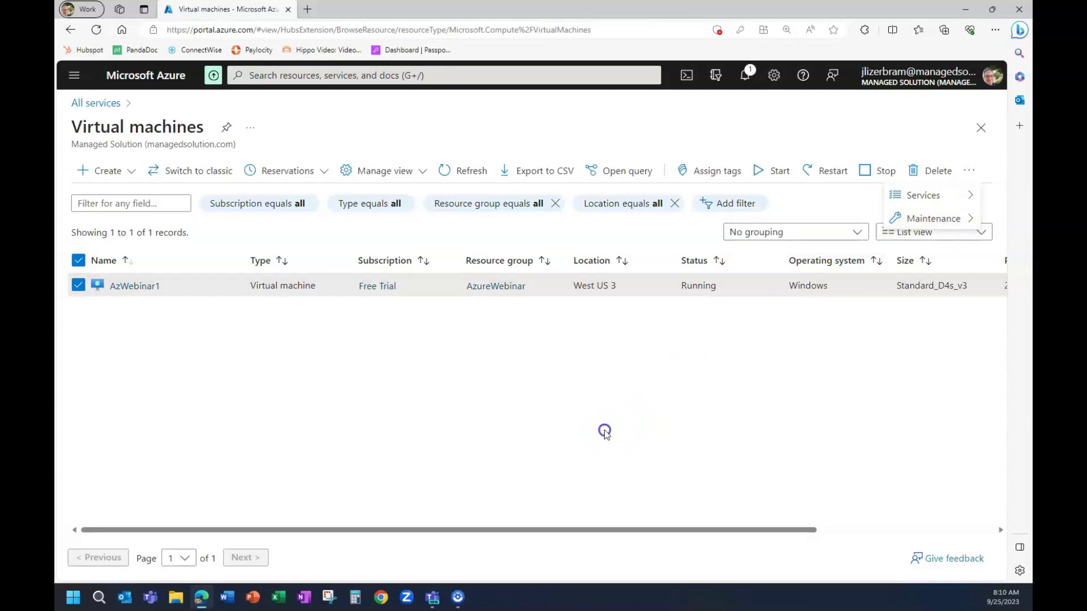
{"action": "left_click", "coordinate": [135, 286]}
{"action": "left_click", "coordinate": [163, 342]}
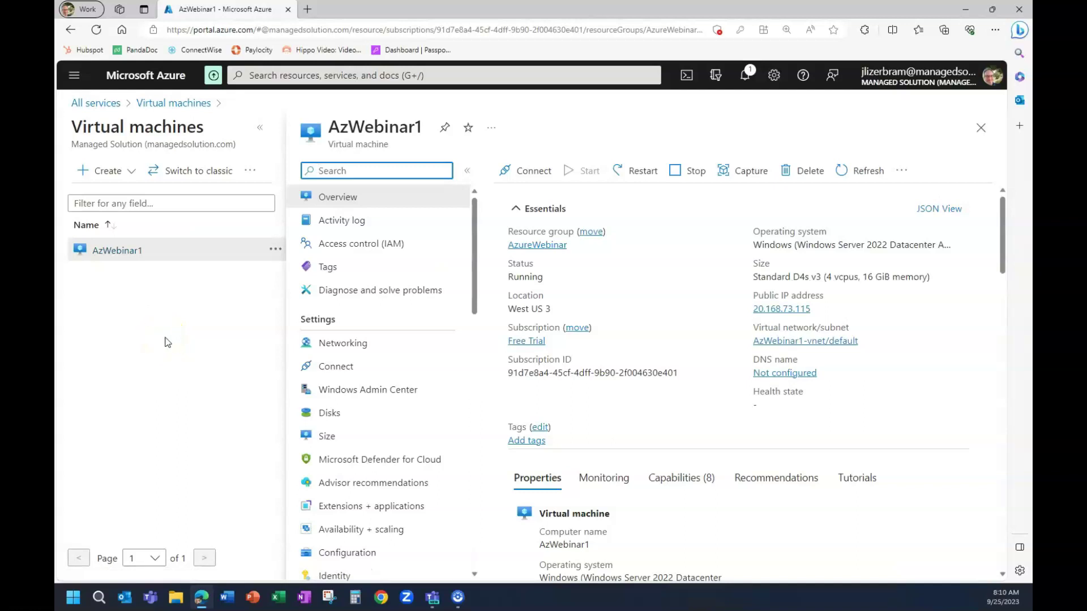
Choose Native RDP under Connect for AzWebinar1, confirming prerequisites are configured and port 3389 is accessible.
{"action": "left_click", "coordinate": [225, 357]}
{"action": "left_click", "coordinate": [529, 172]}
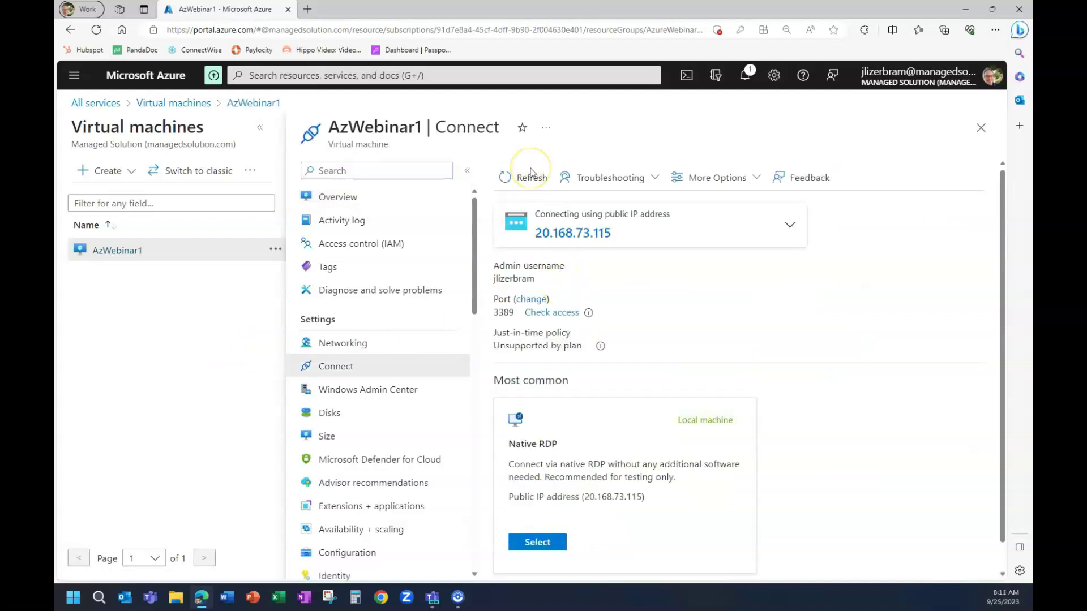
{"action": "left_click", "coordinate": [538, 543]}
{"action": "left_click", "coordinate": [676, 508]}
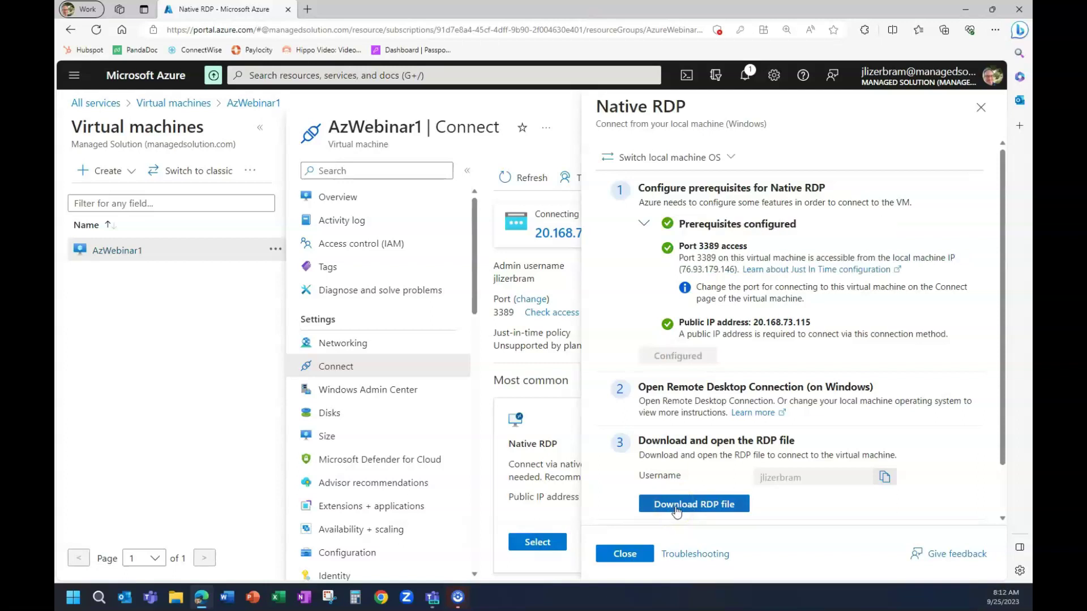
Download AzWebinar1.rdp, keep it despite the warning, and open the file.
{"action": "left_click", "coordinate": [676, 510]}
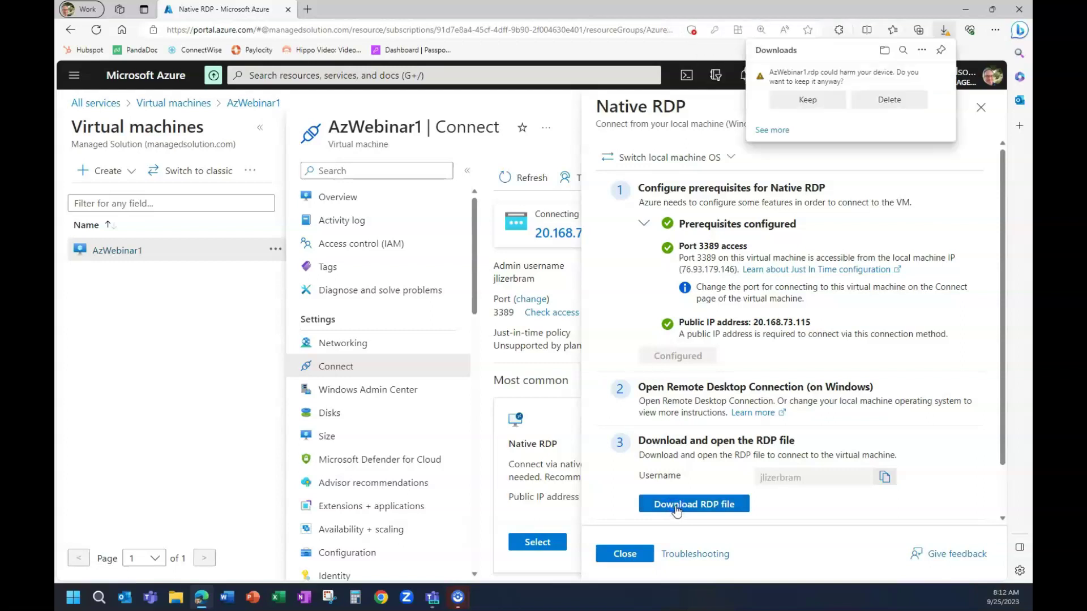
{"action": "left_click", "coordinate": [808, 100]}
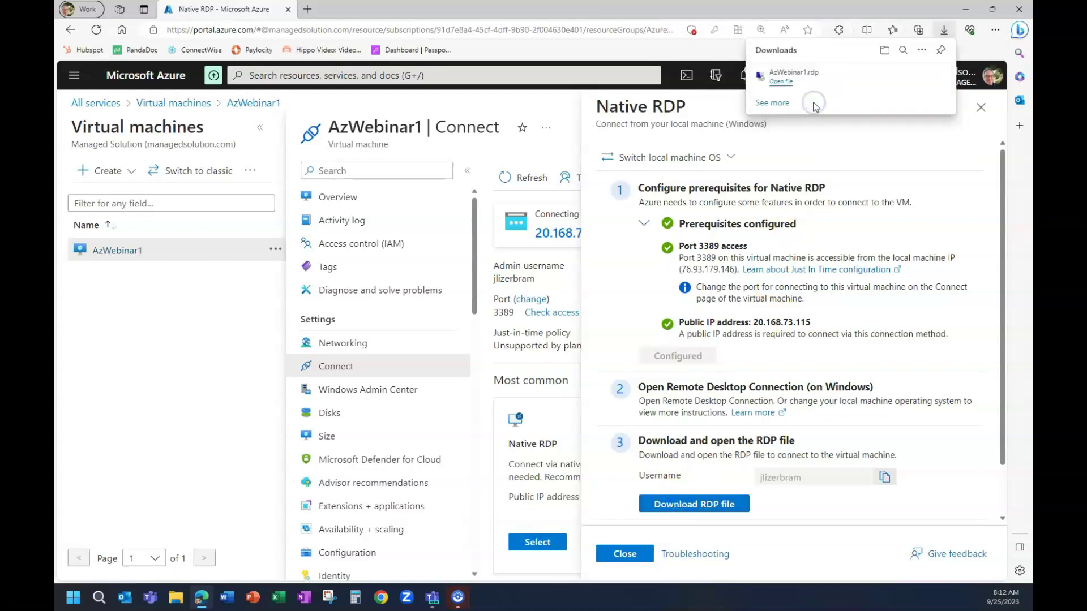
{"action": "left_click", "coordinate": [780, 82]}
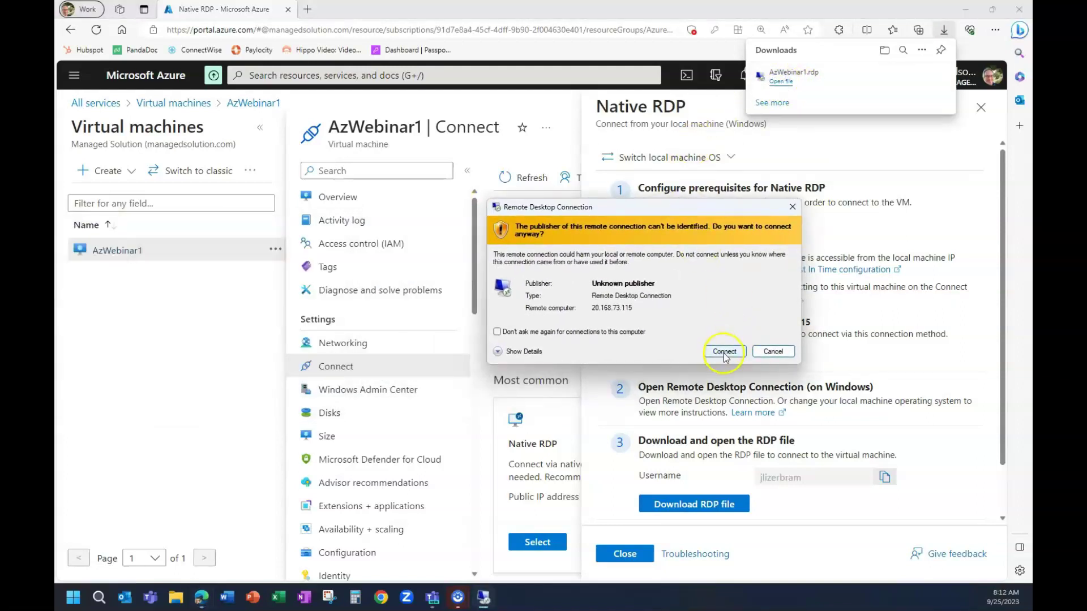
Connect despite the unknown publisher, sign in with the VM password, and accept the certificate.
{"action": "left_click", "coordinate": [723, 351]}
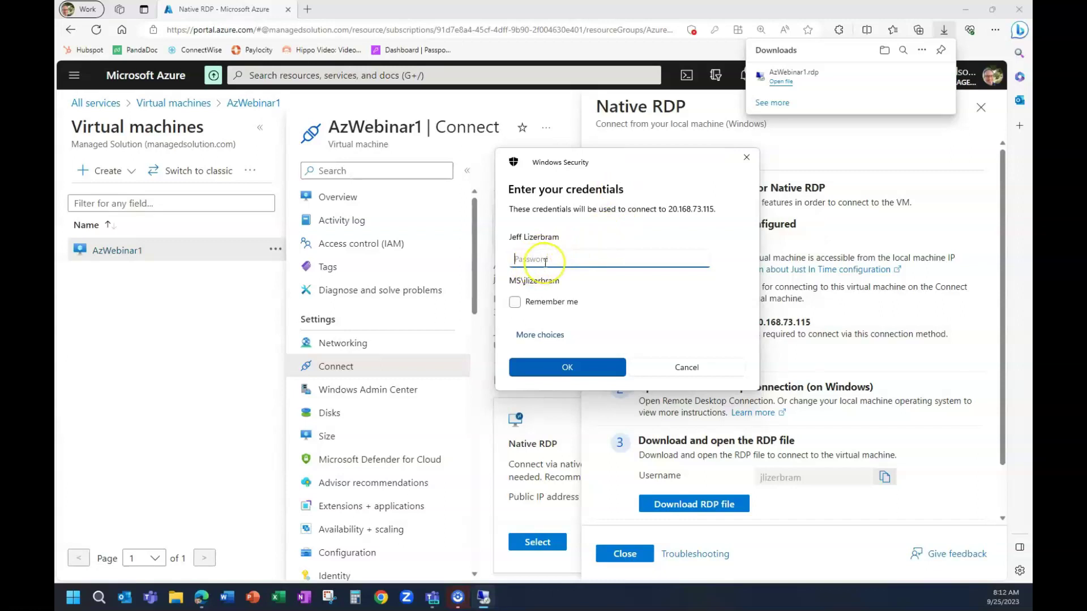
{"action": "type", "text": "••••••••••••••"}
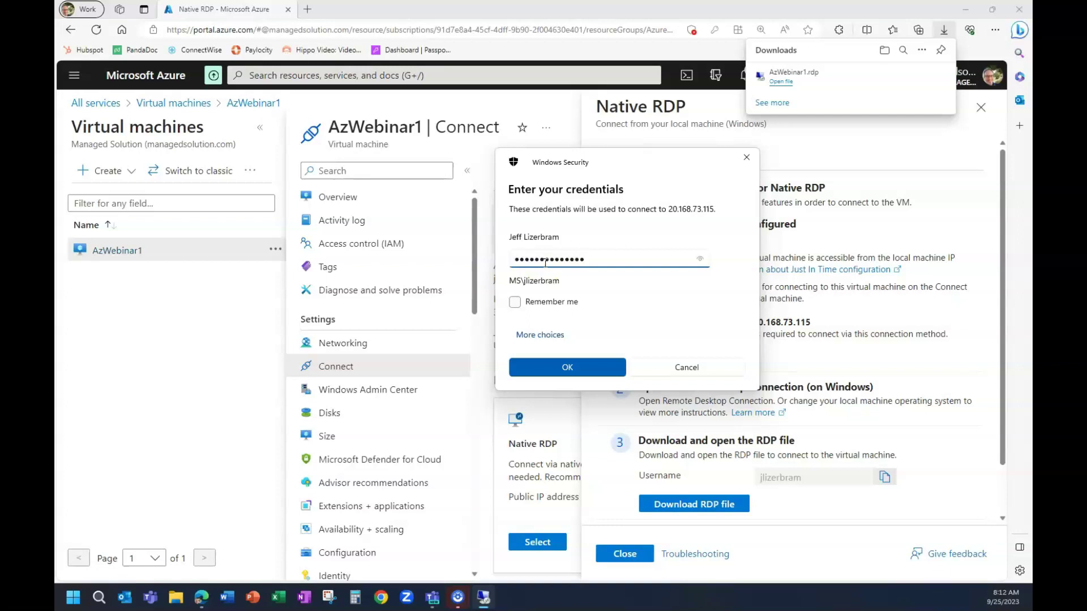
{"action": "key", "text": "Return"}
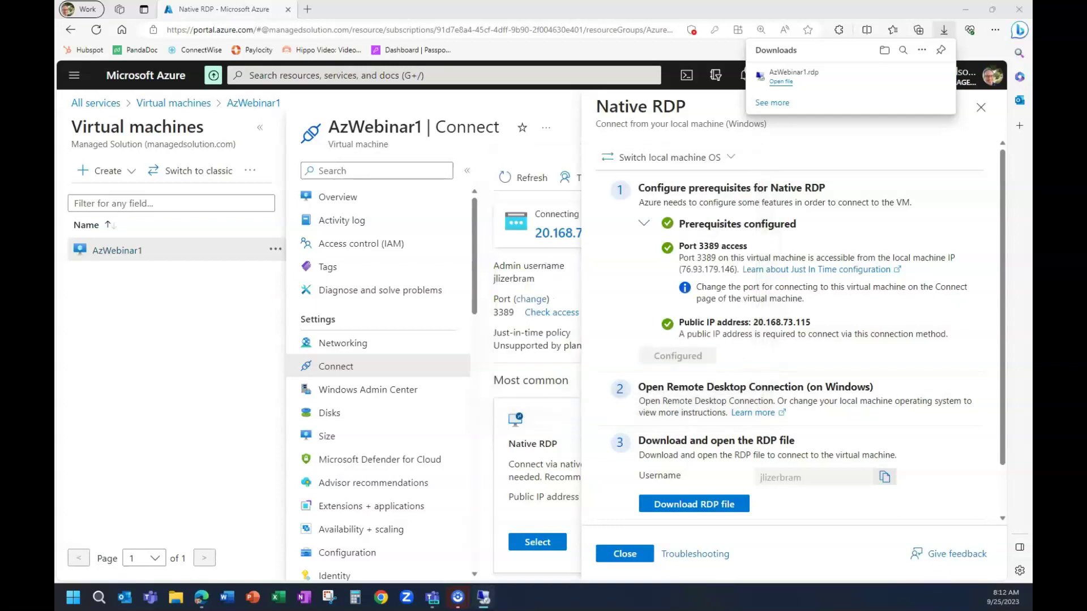
{"action": "left_click", "coordinate": [490, 382]}
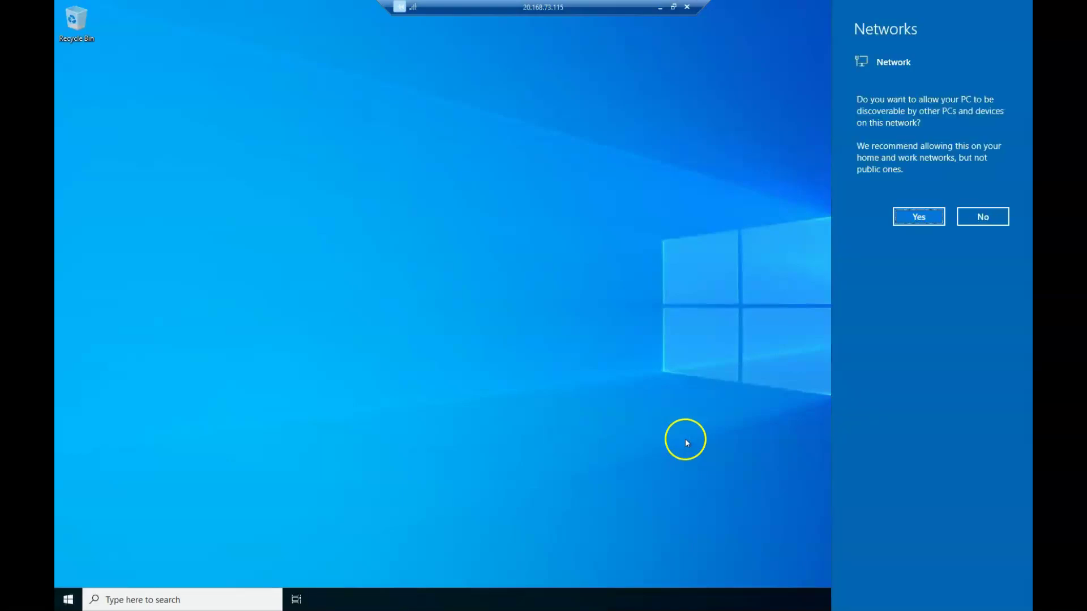
Decline network discovery and close the 'Try Windows Admin Center' popup to reveal the Server Manager Dashboard.
{"action": "left_click", "coordinate": [993, 218]}
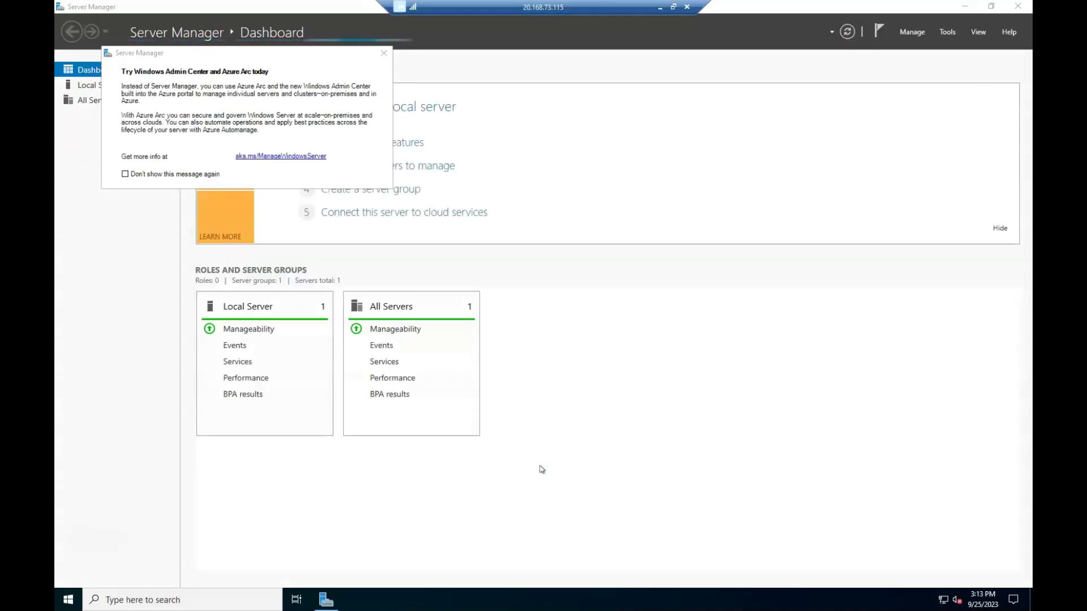
{"action": "left_click", "coordinate": [400, 103]}
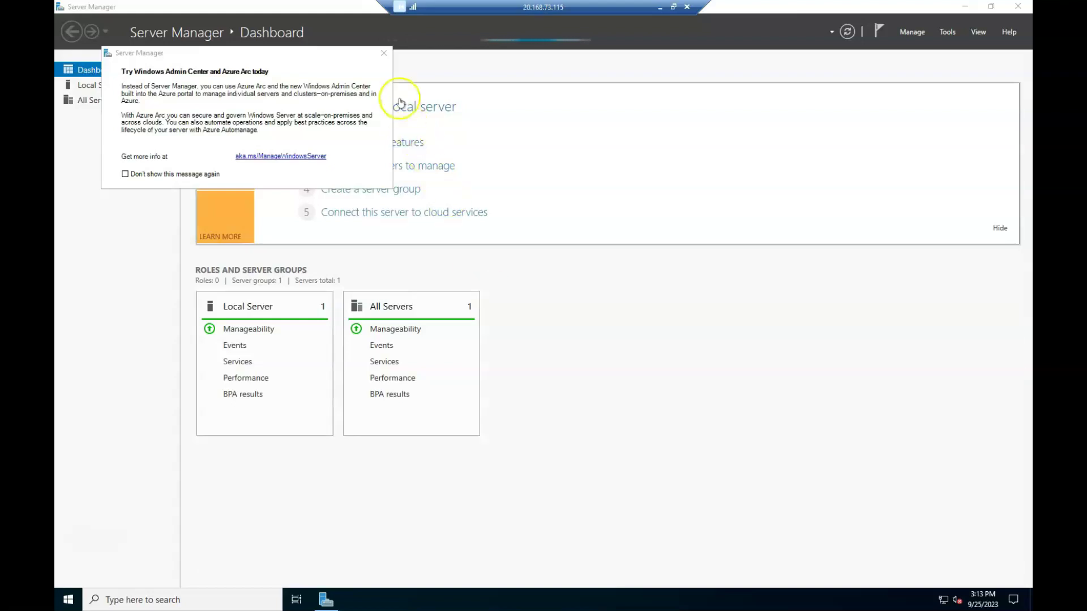
{"action": "left_click", "coordinate": [383, 54]}
{"action": "left_click", "coordinate": [625, 359]}
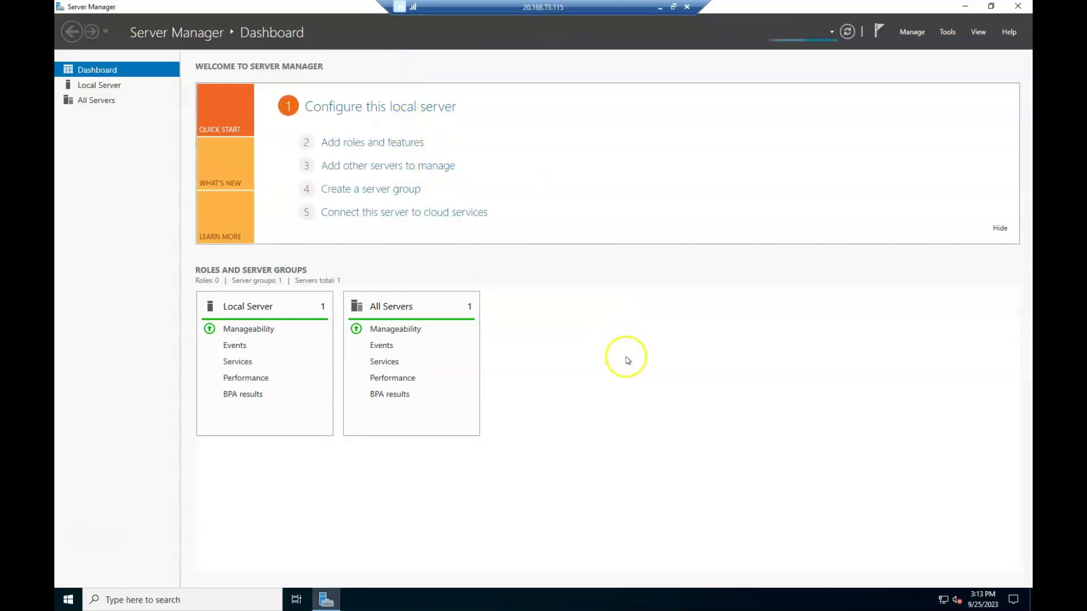